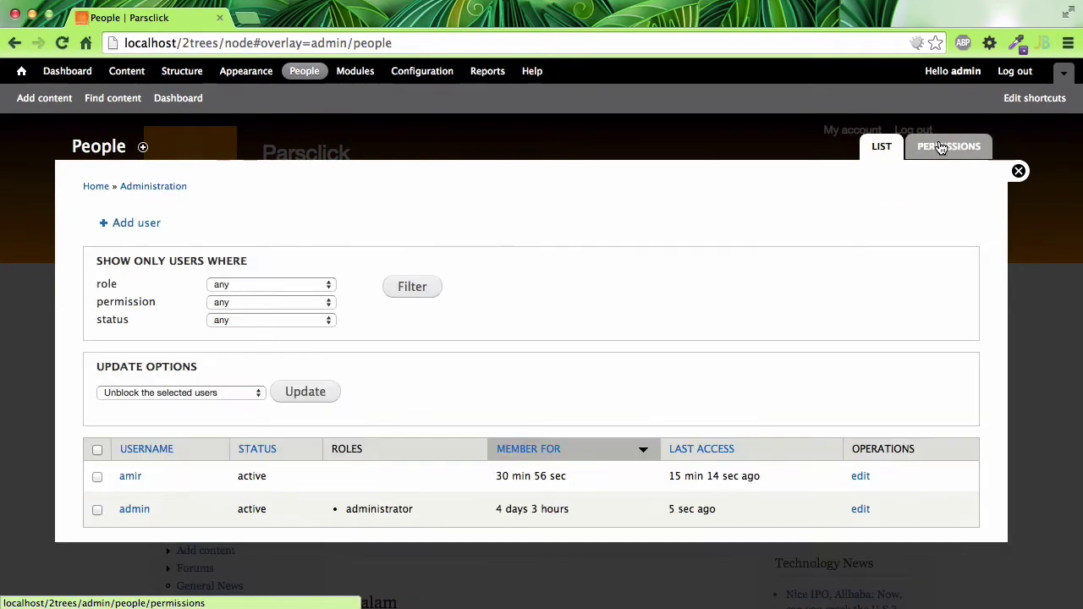
- Look over the permissions table for the existing roles and the site's user list
{"action": "left_click", "coordinate": [942, 149]}
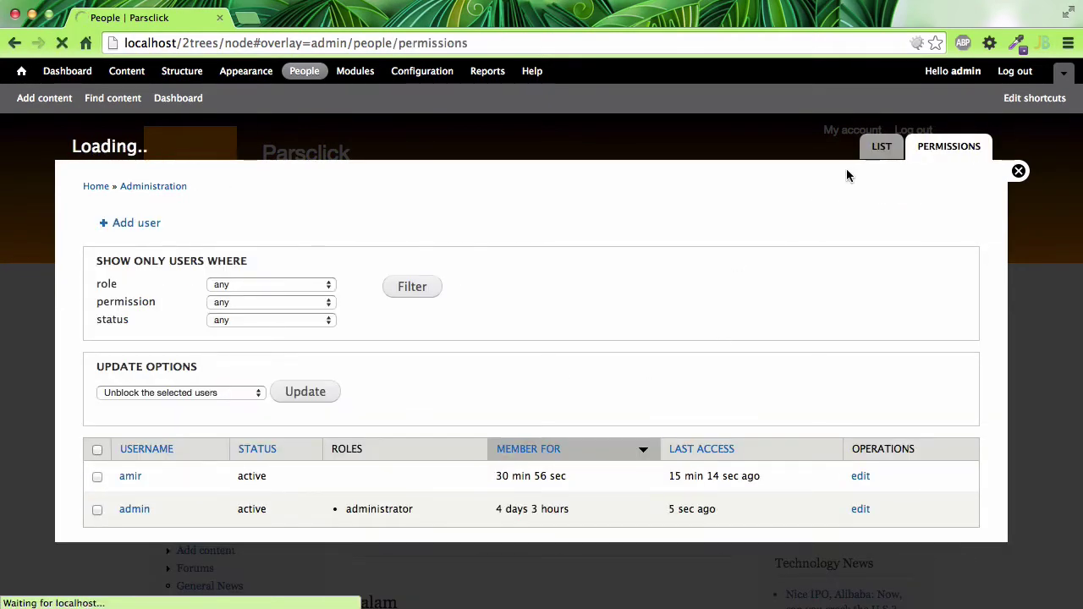
{"action": "scroll", "coordinate": [540, 373], "scroll_direction": "down", "scroll_amount": 1}
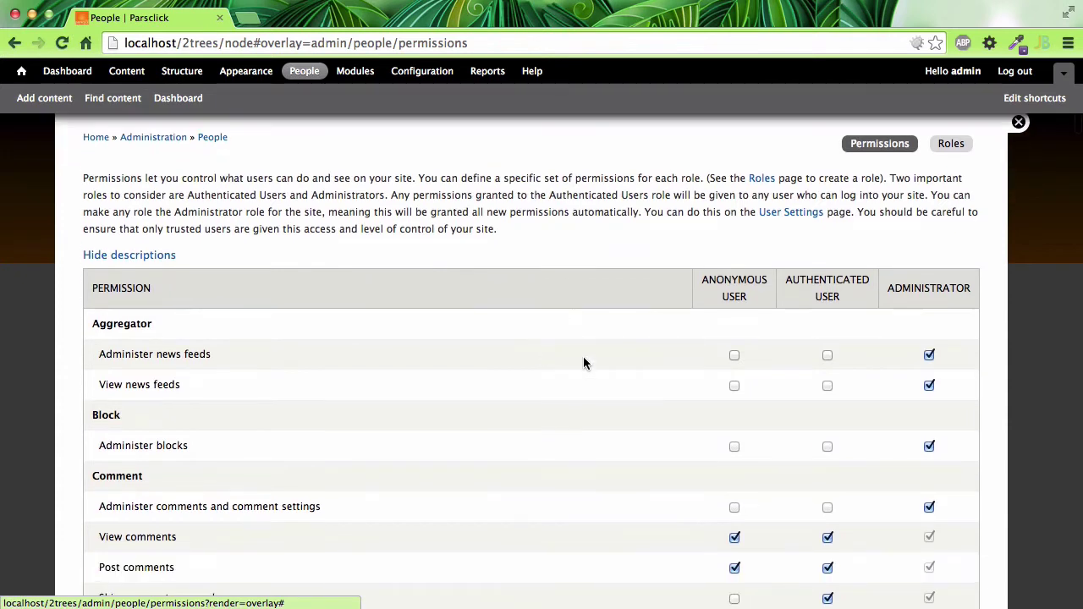
{"action": "scroll", "coordinate": [818, 181], "scroll_direction": "up", "scroll_amount": 1}
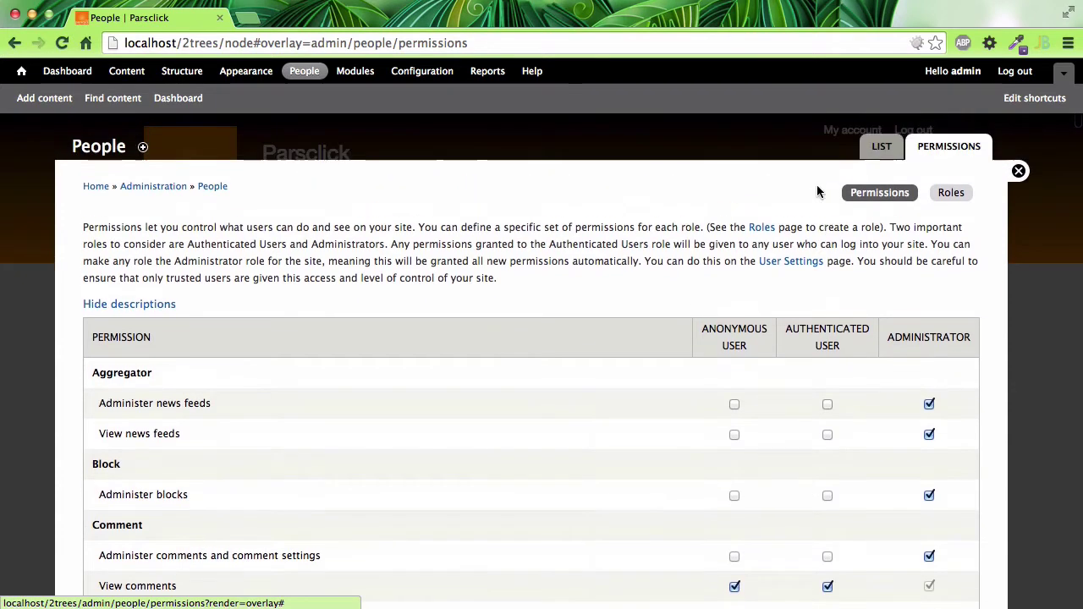
{"action": "left_click", "coordinate": [883, 149]}
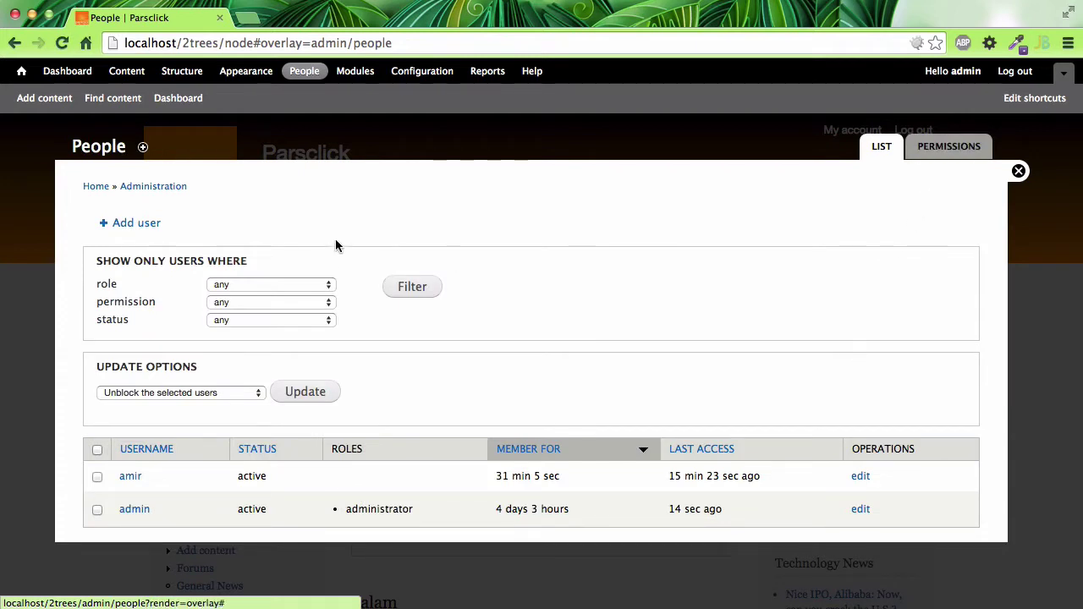
{"action": "left_click", "coordinate": [944, 149]}
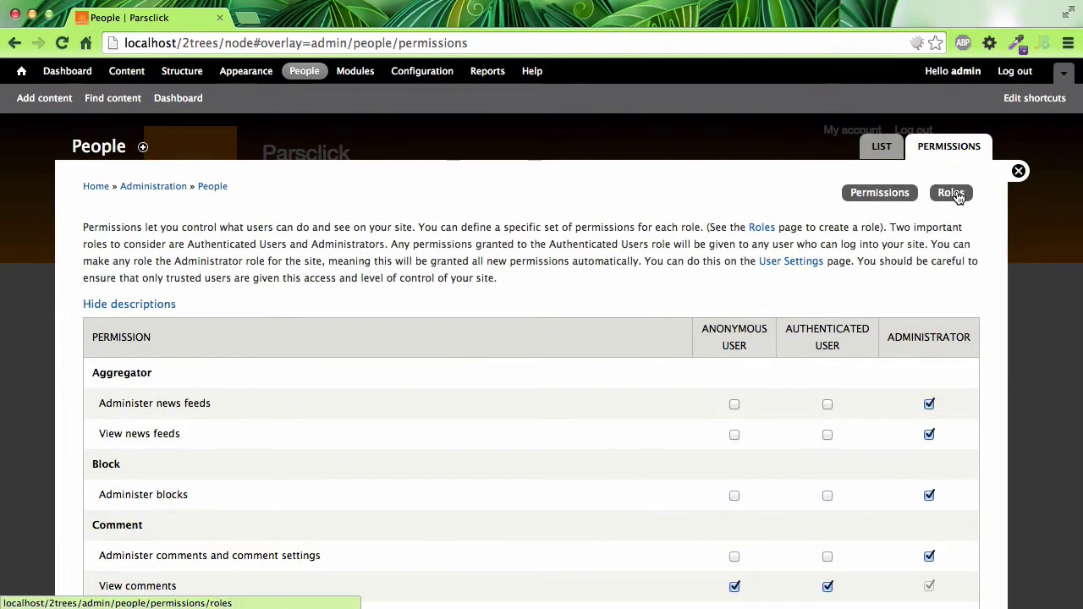
- Open the roles list and examine the two locked default roles and the administrator role's weight
{"action": "left_click", "coordinate": [951, 192]}
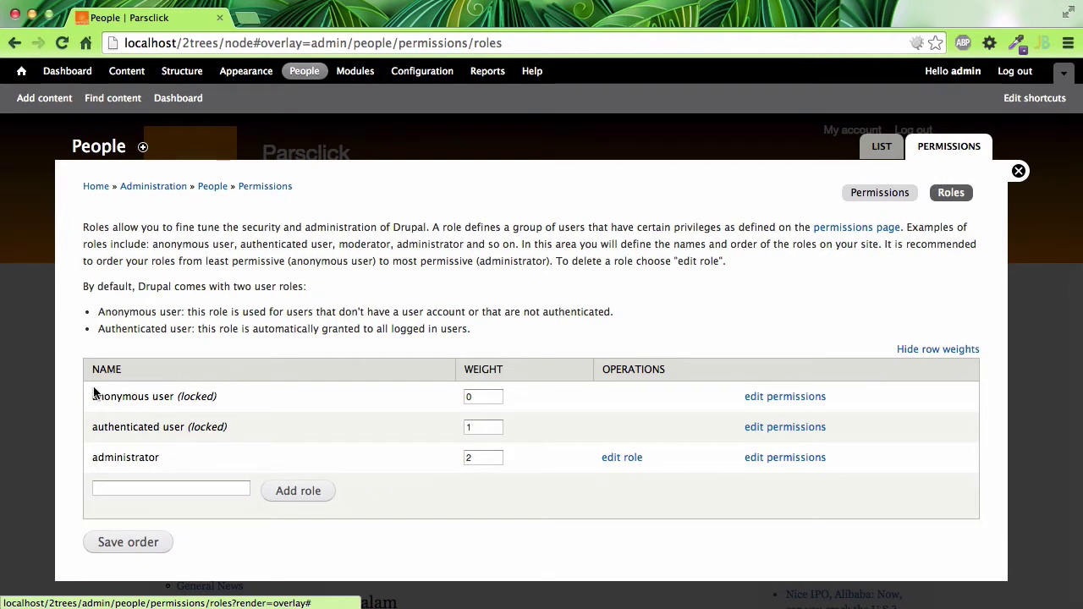
{"action": "left_click_drag", "start_coordinate": [91, 398], "coordinate": [200, 421]}
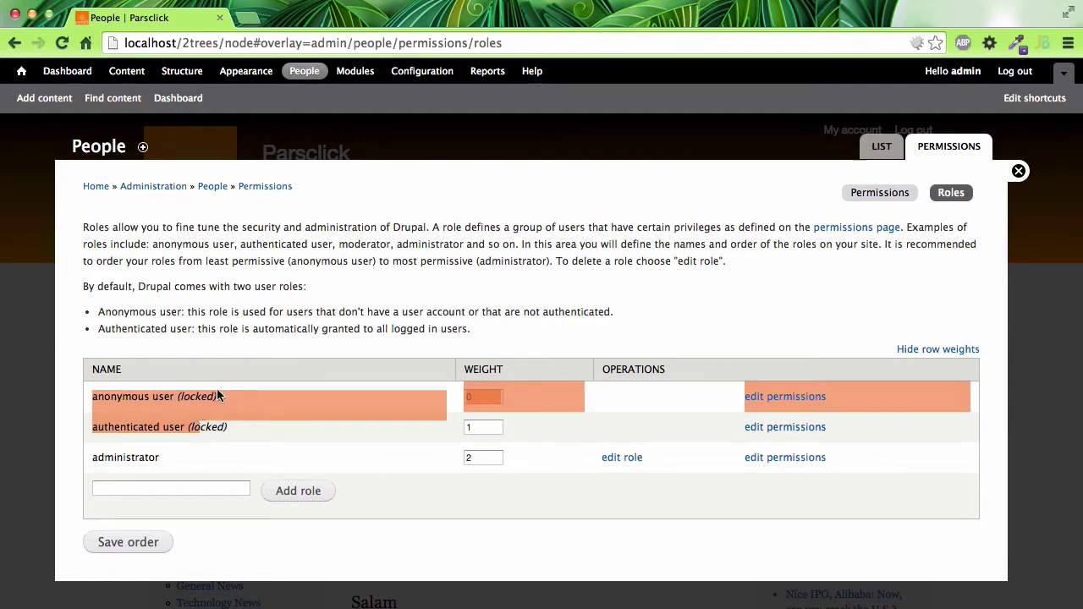
{"action": "left_click", "coordinate": [207, 396]}
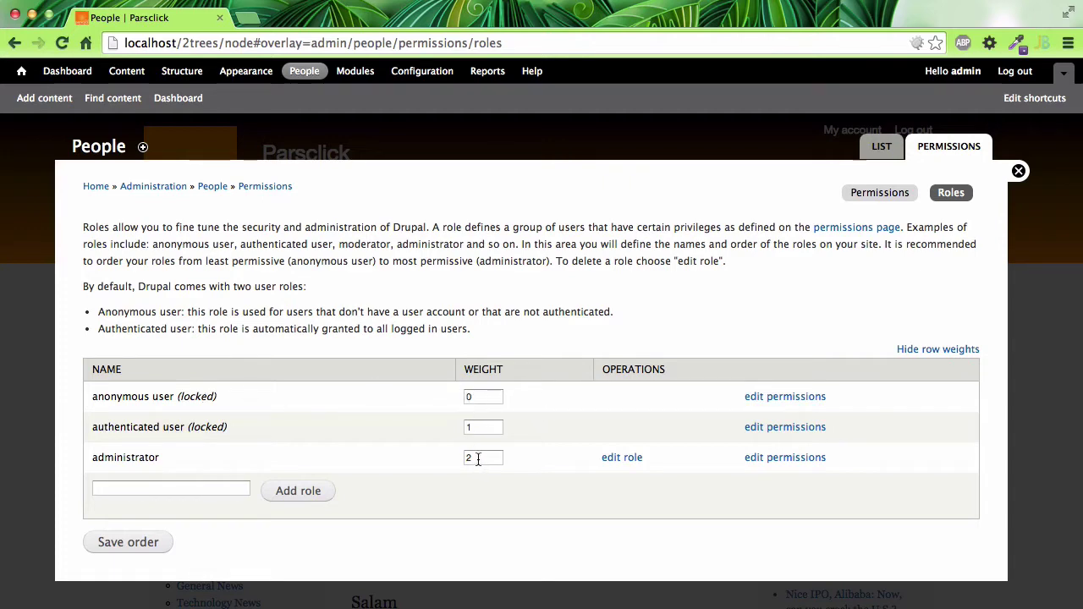
{"action": "left_click_drag", "start_coordinate": [478, 458], "coordinate": [457, 460]}
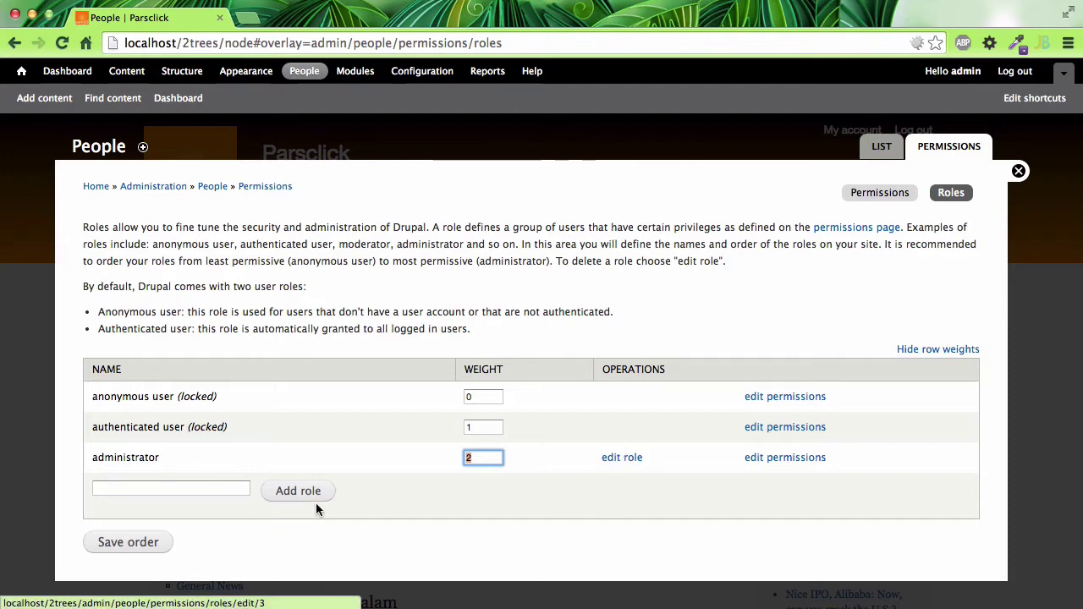
{"action": "left_click", "coordinate": [242, 487]}
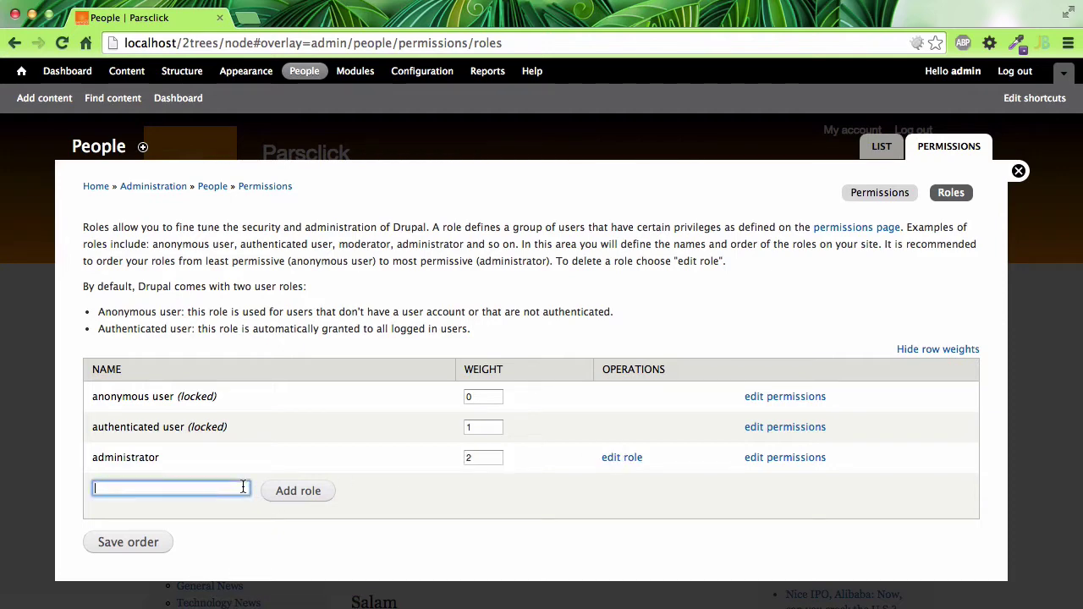
{"action": "type", "text": "مشرف"}
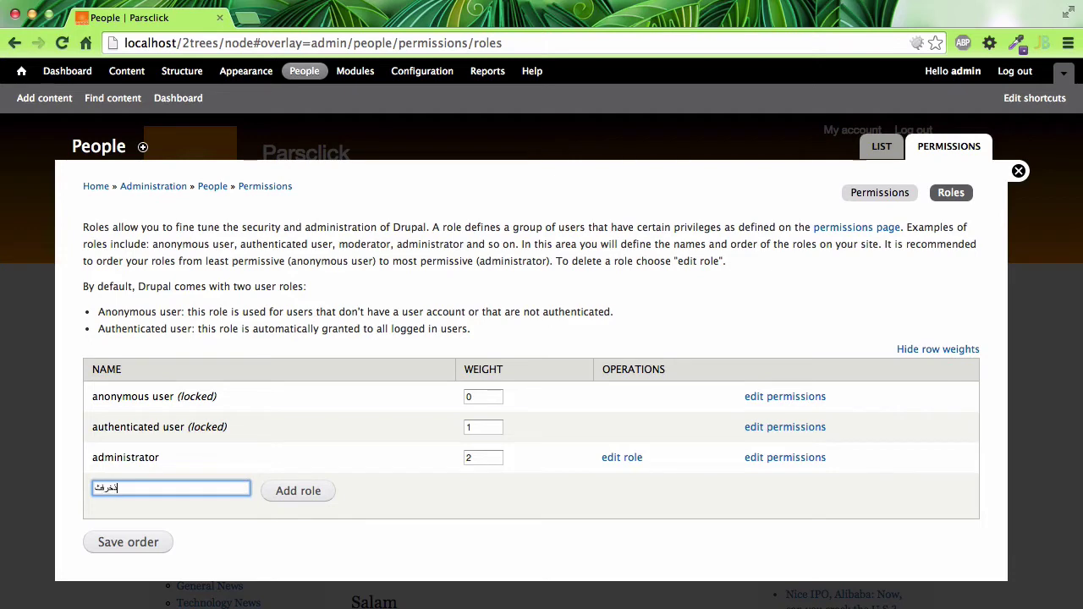
{"action": "type", "text": " مشترک"}
{"action": "key", "text": "ctrl+a"}
{"action": "key", "text": "BackSpace"}
- Add a new role named "content manager"
{"action": "type", "text": "content"}
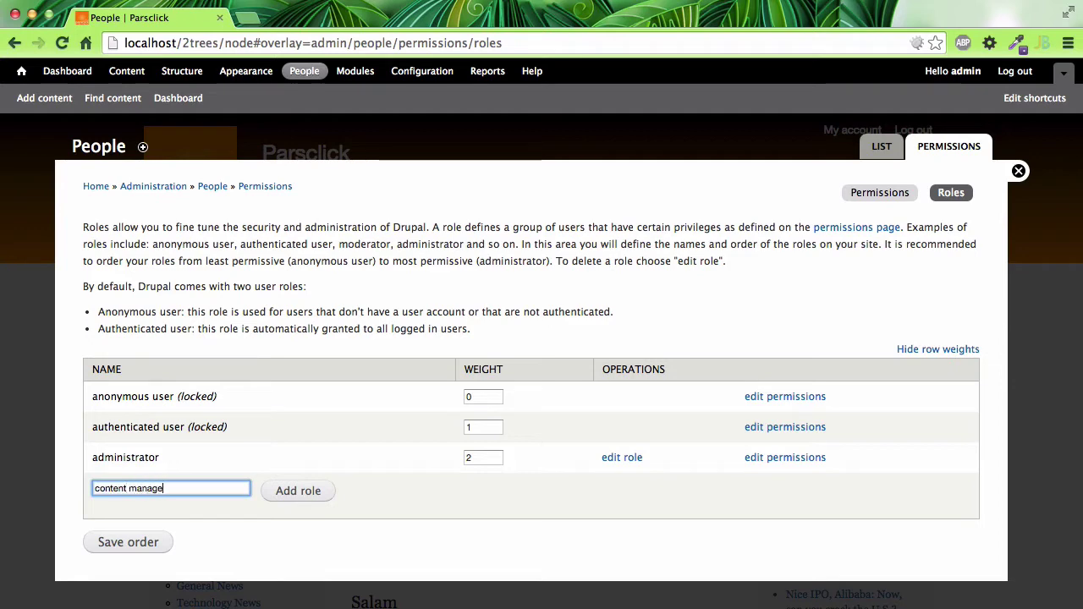
{"action": "left_click", "coordinate": [300, 490]}
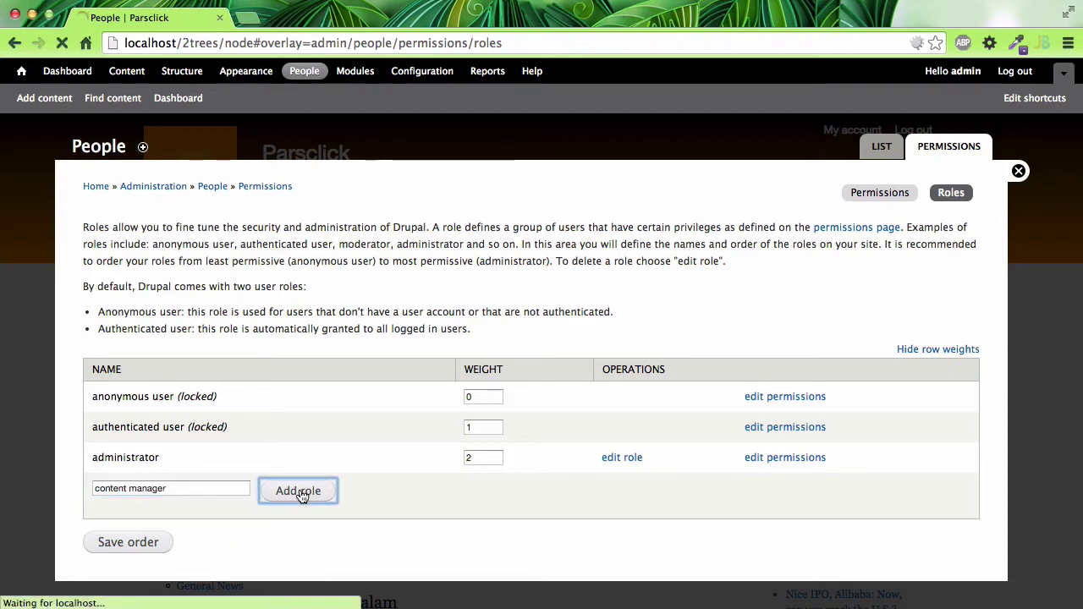
- Set the content manager role's weight to 2 and the administrator role's weight to 3, and save the order
{"action": "scroll", "coordinate": [381, 464], "scroll_direction": "down", "scroll_amount": 1}
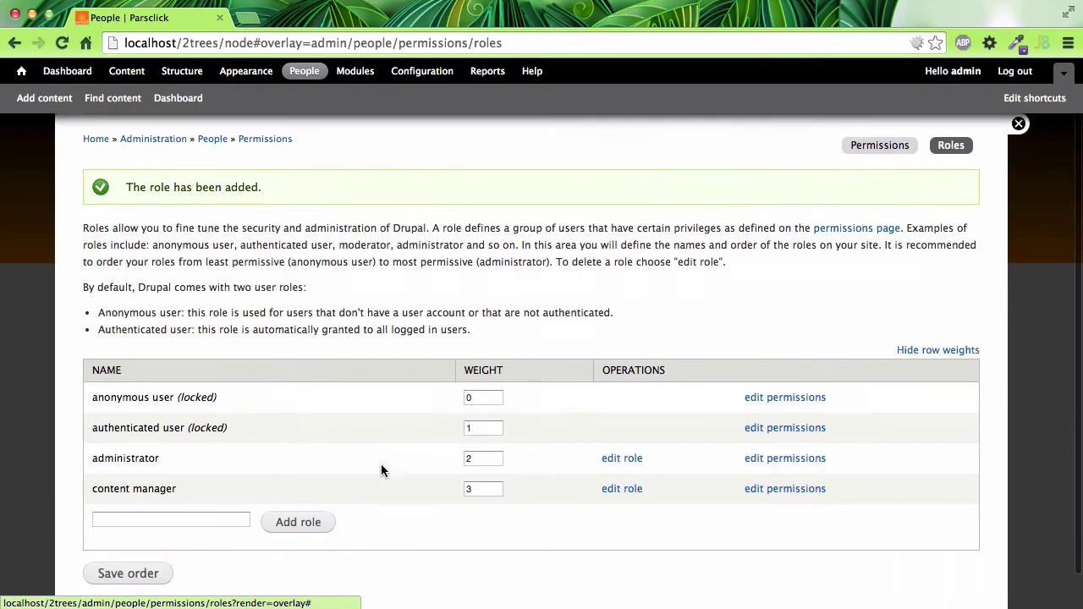
{"action": "double_click", "coordinate": [477, 489]}
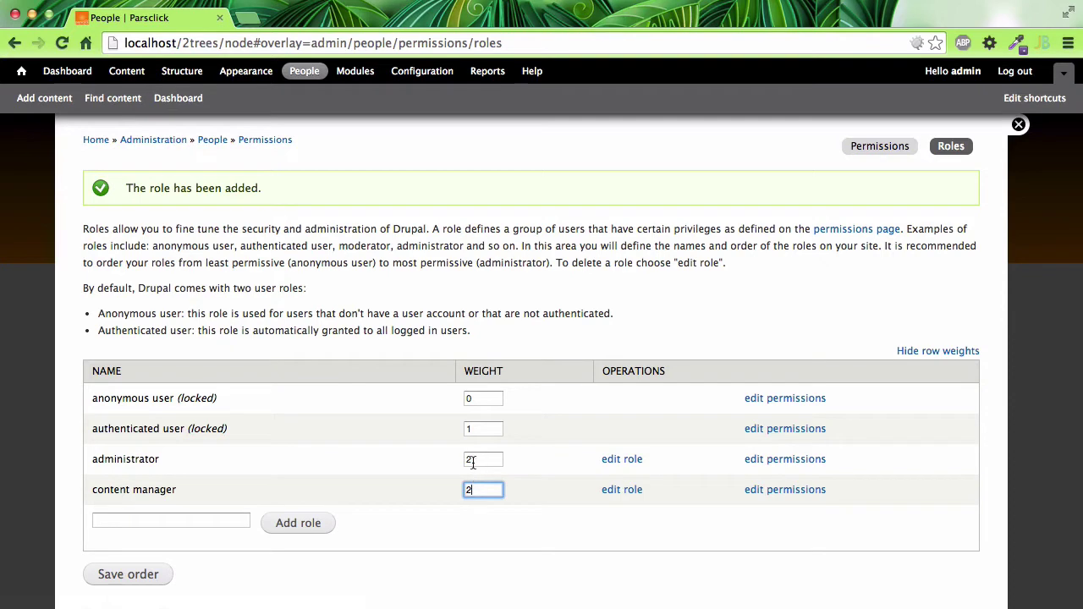
{"action": "double_click", "coordinate": [472, 459]}
{"action": "type", "text": "3"}
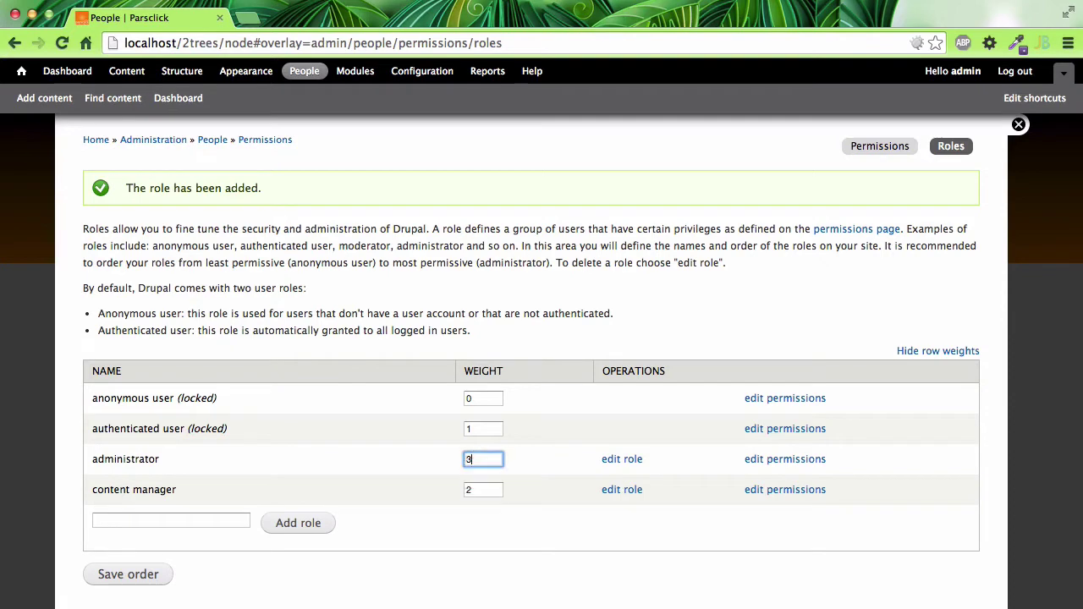
{"action": "left_click", "coordinate": [154, 576]}
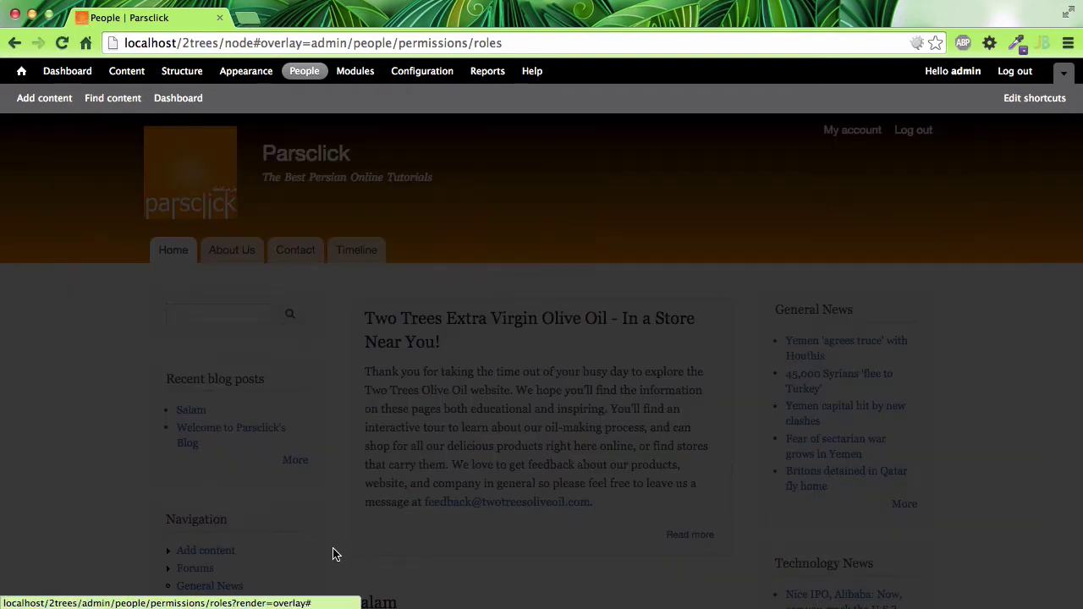
- Open the content manager role for editing and save it under its existing name
{"action": "scroll", "coordinate": [353, 523], "scroll_direction": "down", "scroll_amount": 1}
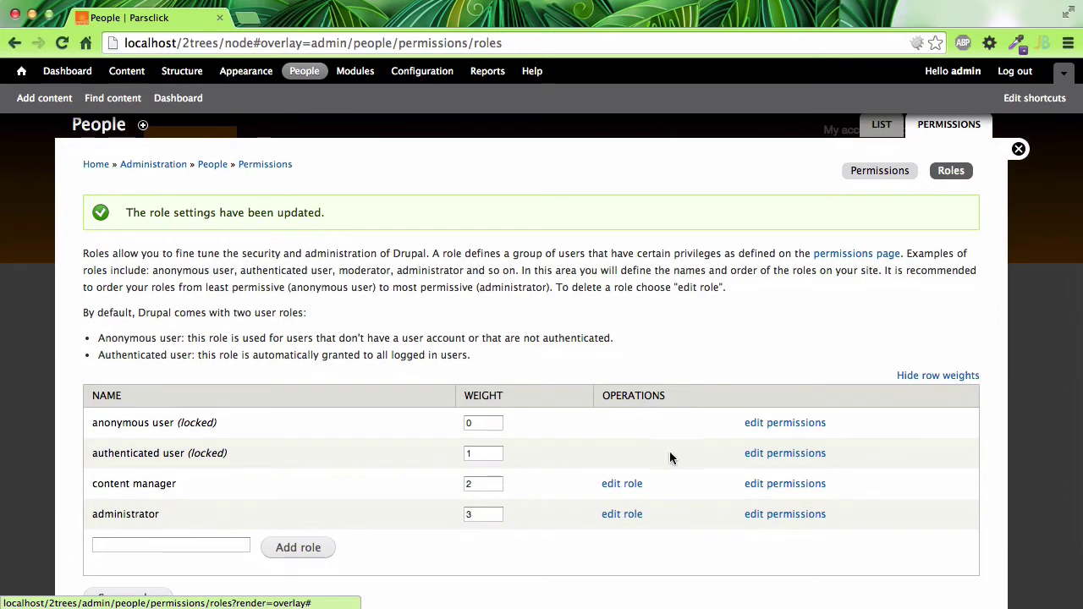
{"action": "left_click", "coordinate": [623, 487]}
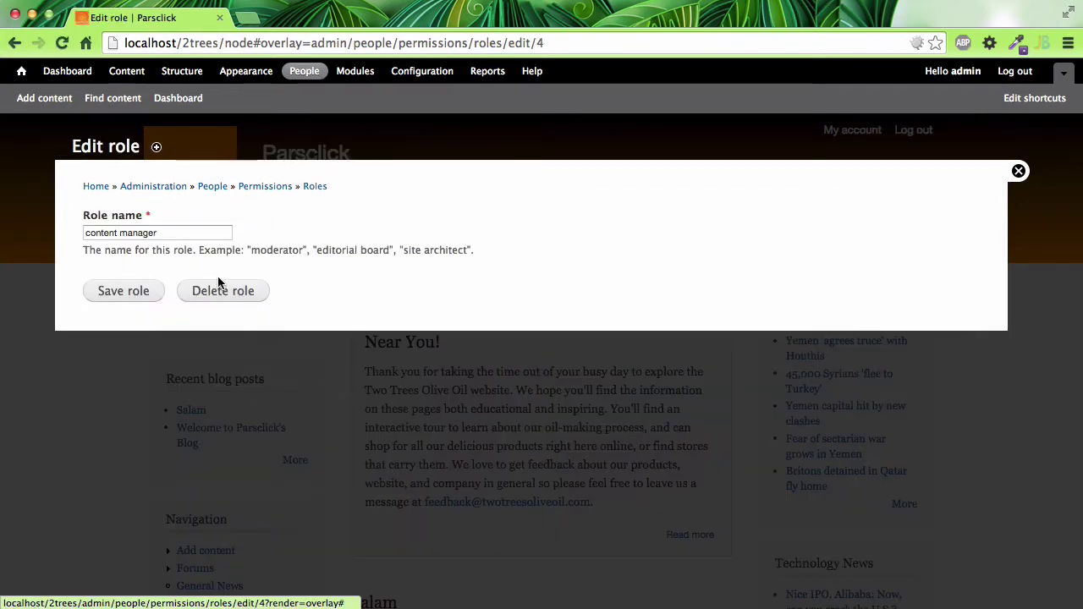
{"action": "left_click", "coordinate": [143, 290]}
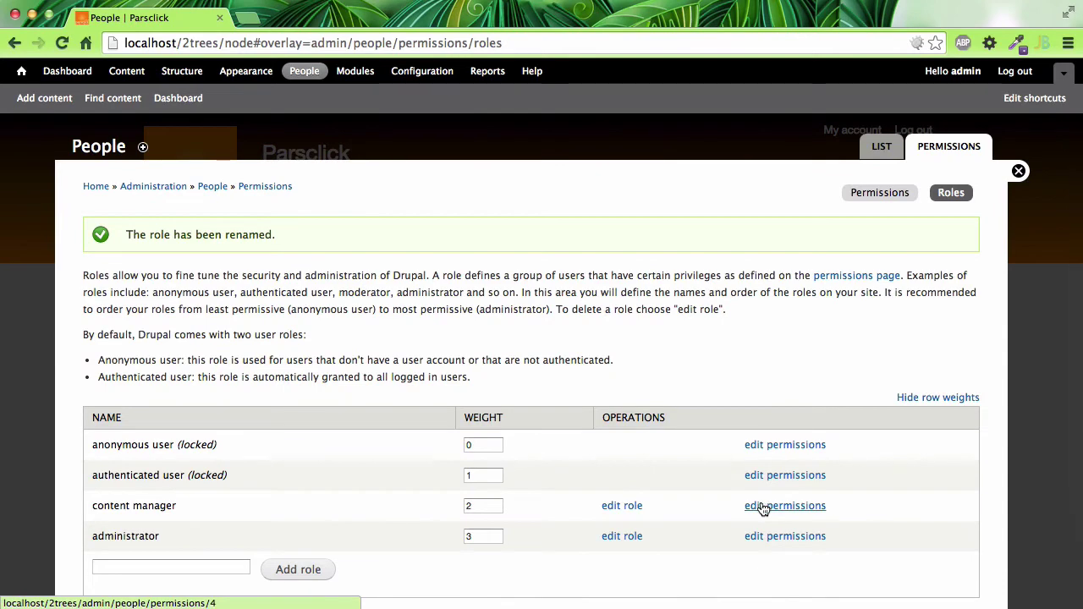
- Review the full list of permissions for only the content manager role, and return to the roles list
{"action": "left_click", "coordinate": [763, 508]}
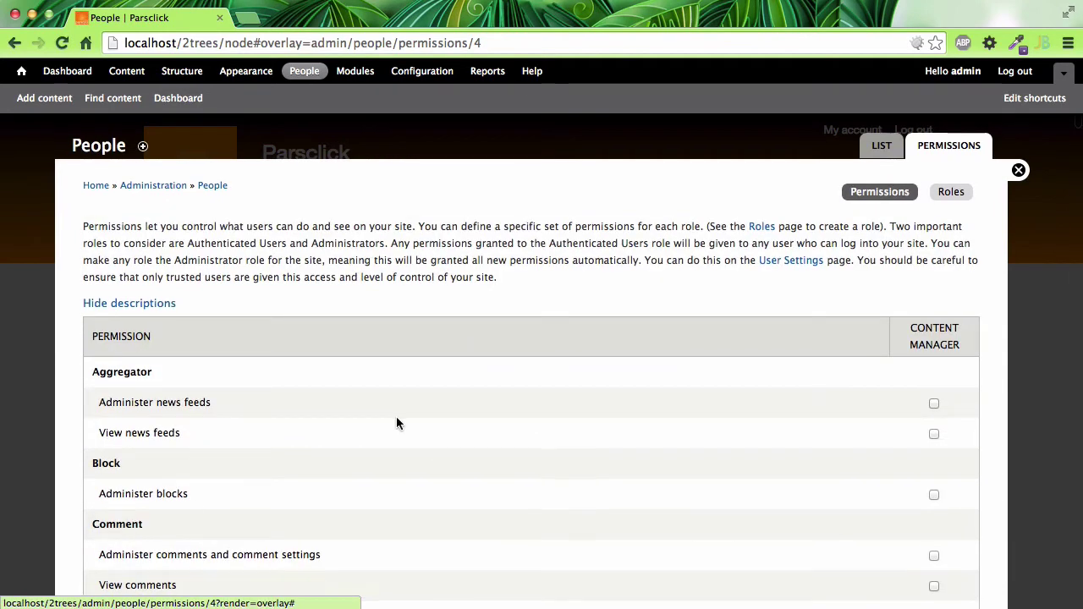
{"action": "scroll", "coordinate": [508, 440], "scroll_direction": "down", "scroll_amount": 15}
{"action": "scroll", "coordinate": [618, 476], "scroll_direction": "down", "scroll_amount": 10}
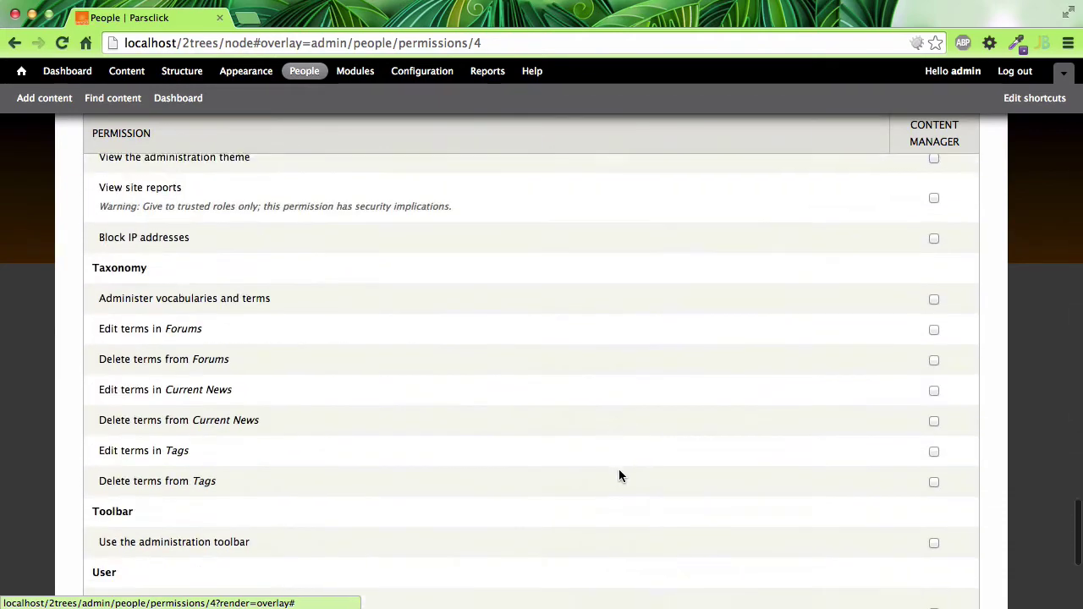
{"action": "scroll", "coordinate": [619, 476], "scroll_direction": "up", "scroll_amount": 20}
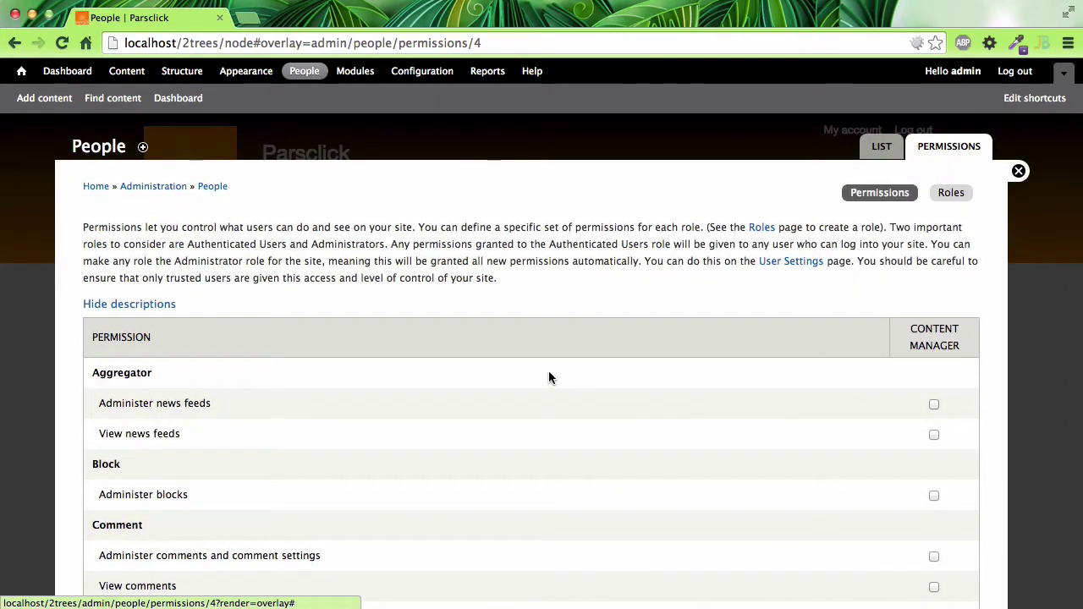
{"action": "scroll", "coordinate": [475, 478], "scroll_direction": "left", "scroll_amount": 10}
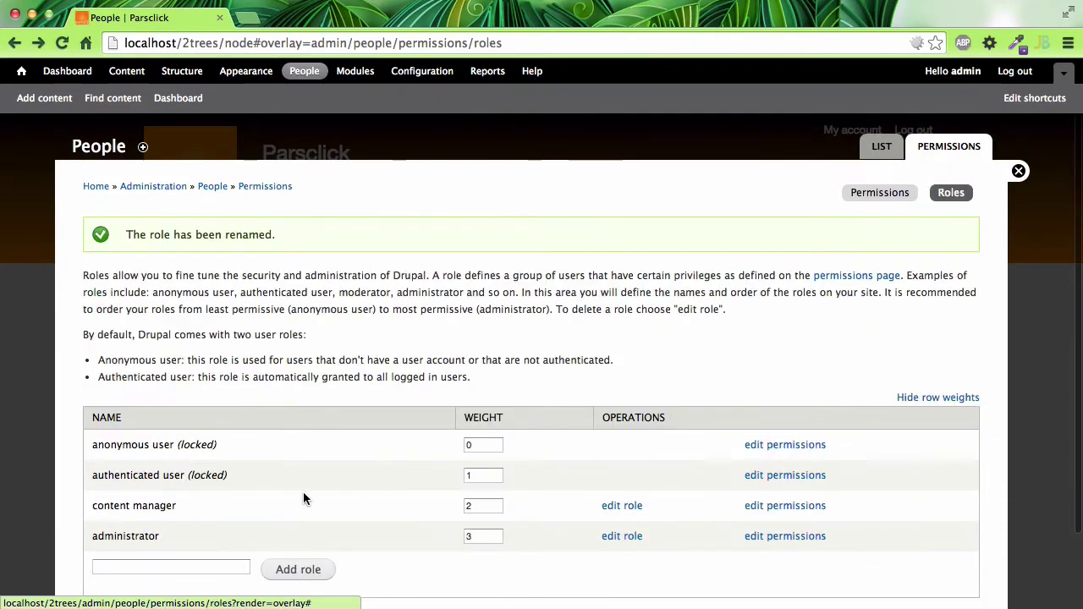
- Check the user list, the all-roles permissions table and the roles list, and return to the all-roles permissions table
{"action": "left_click", "coordinate": [885, 149]}
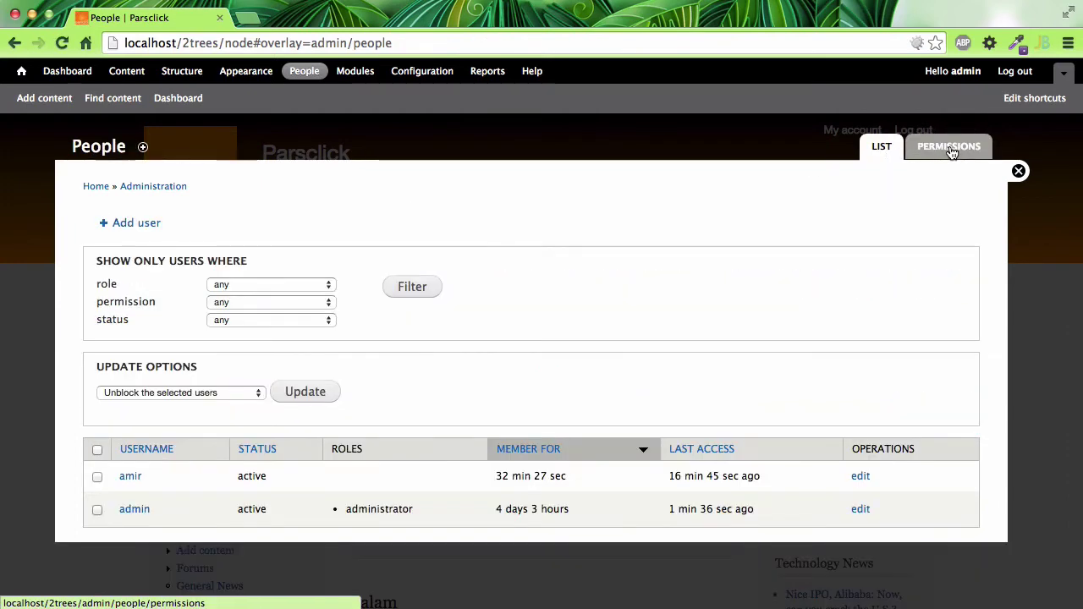
{"action": "left_click", "coordinate": [949, 149]}
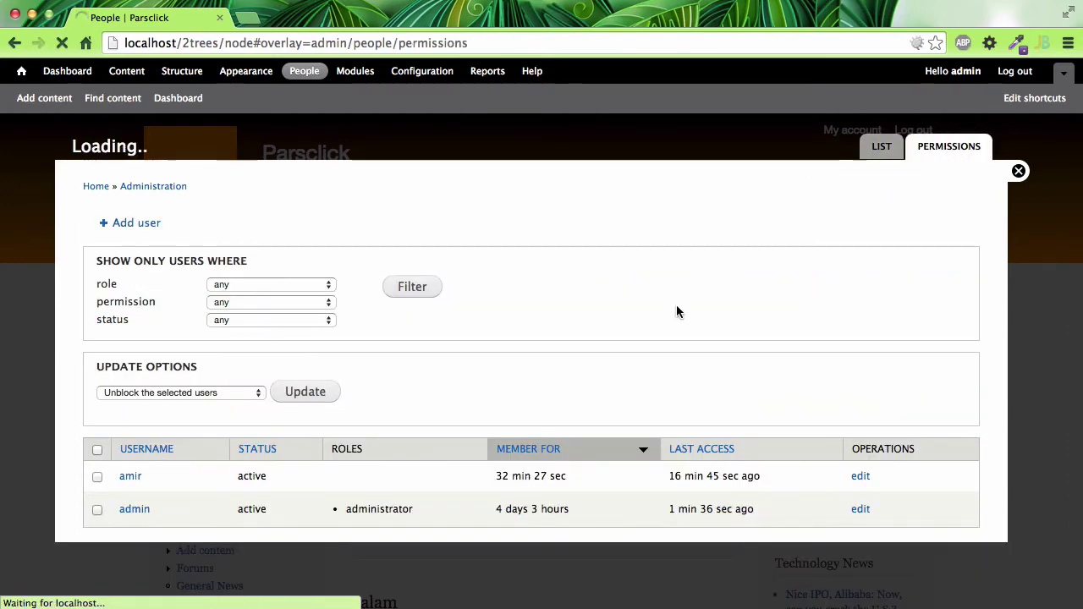
{"action": "scroll", "coordinate": [664, 372], "scroll_direction": "down", "scroll_amount": 4}
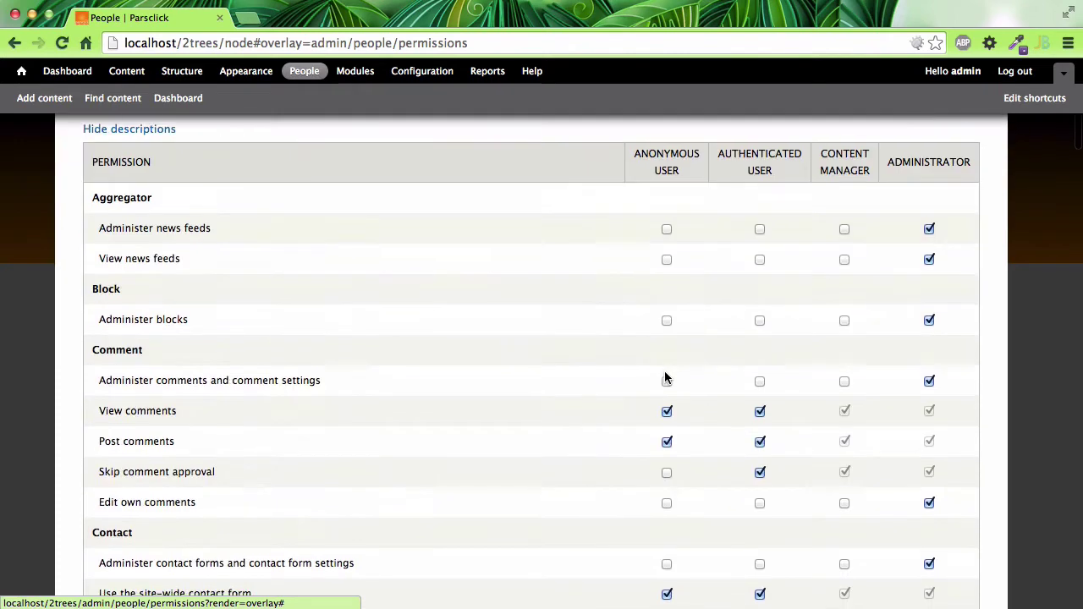
{"action": "scroll", "coordinate": [795, 356], "scroll_direction": "up", "scroll_amount": 5}
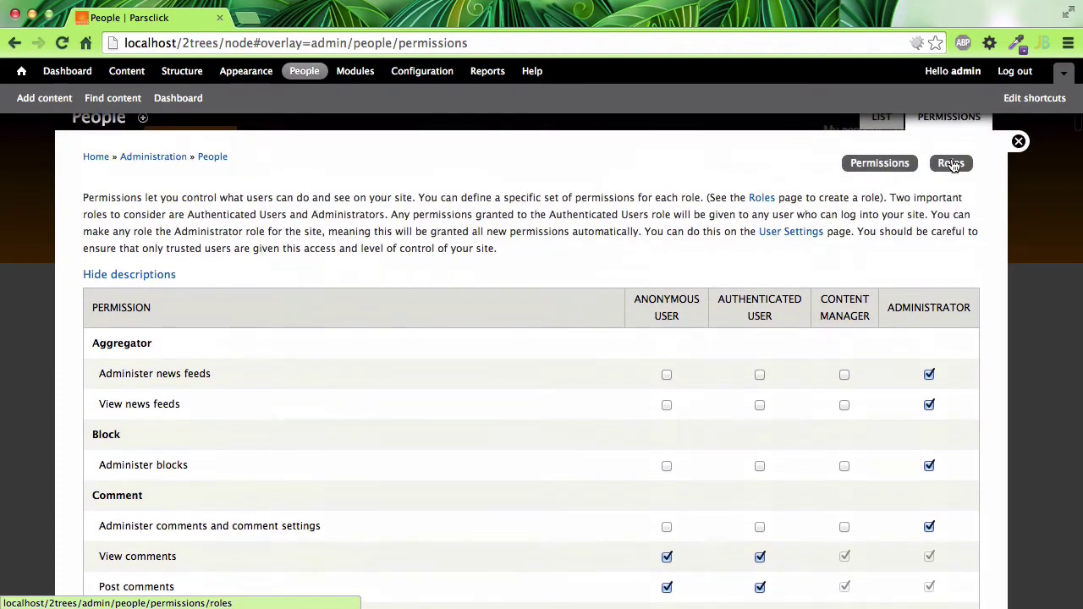
{"action": "left_click", "coordinate": [951, 162]}
{"action": "left_click", "coordinate": [876, 193]}
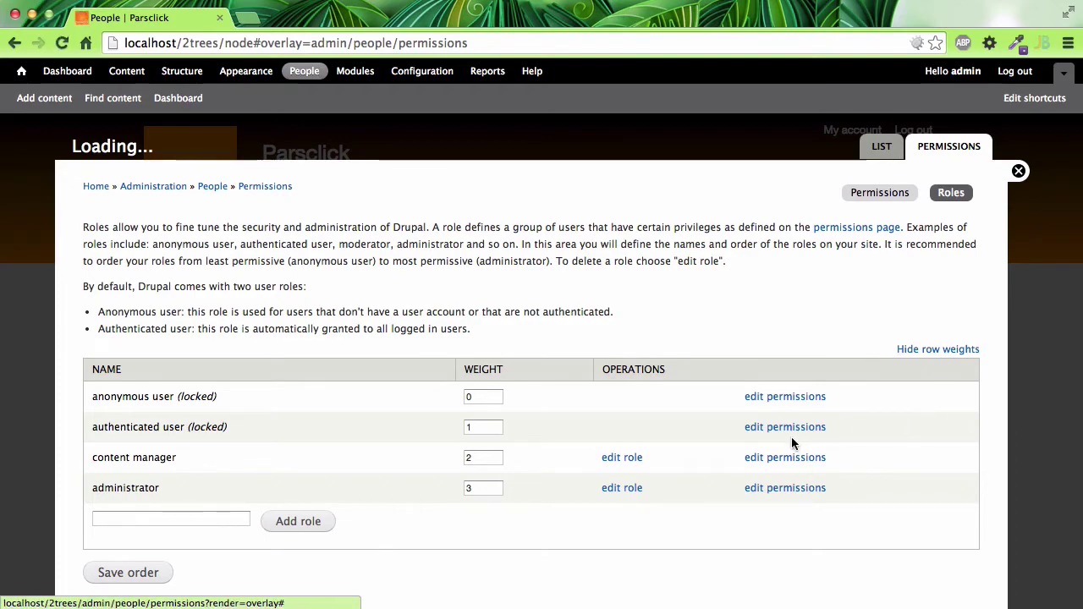
- Examine the content manager's permissions alongside the other roles, from the Comment section down to the Node section
{"action": "scroll", "coordinate": [802, 396], "scroll_direction": "down", "scroll_amount": 10}
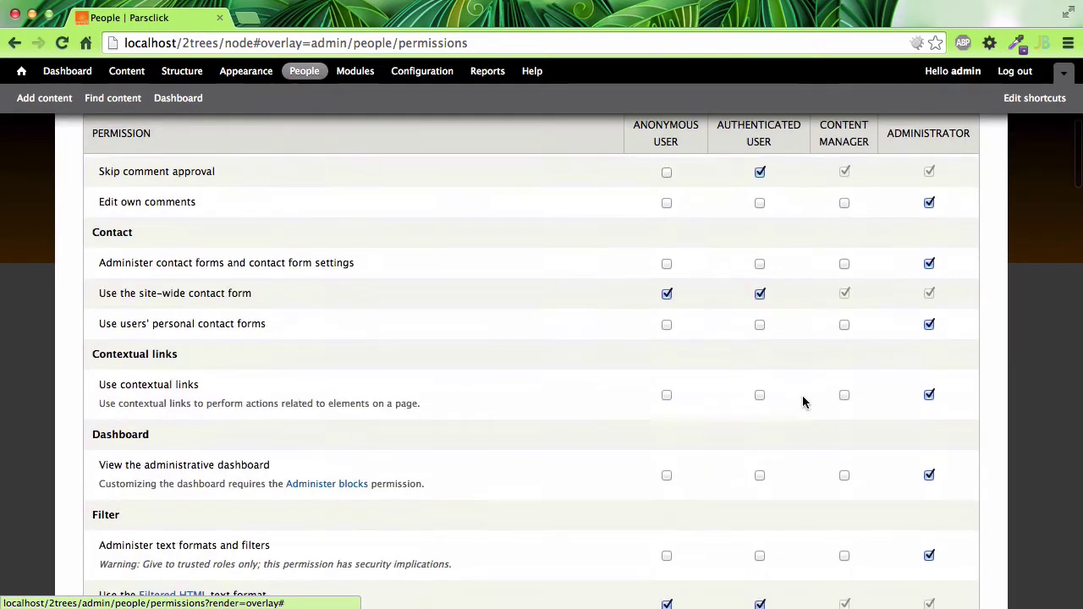
{"action": "scroll", "coordinate": [802, 395], "scroll_direction": "up", "scroll_amount": 10}
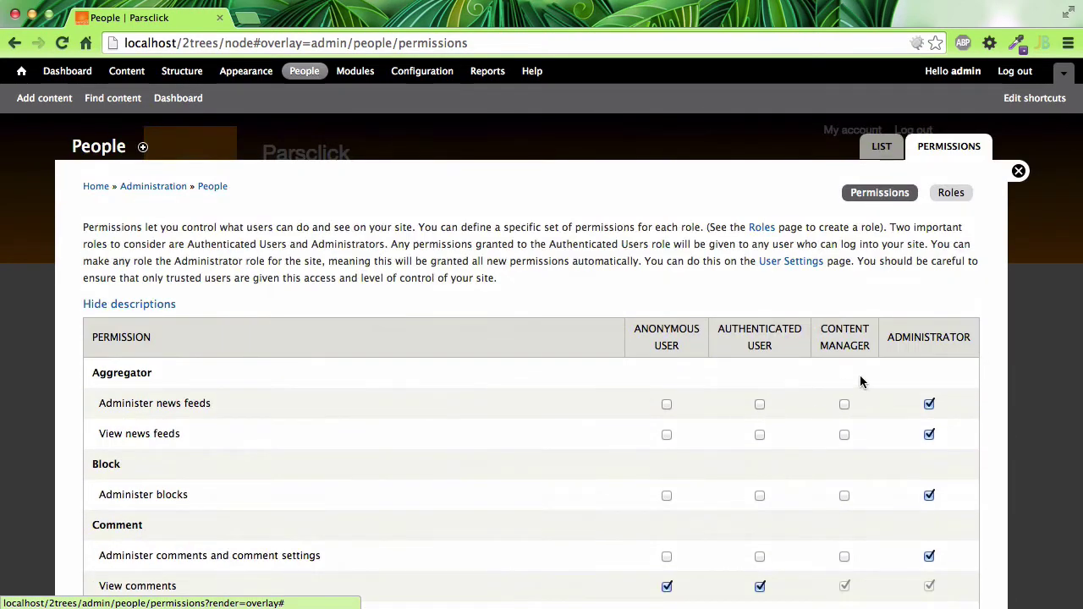
{"action": "scroll", "coordinate": [846, 433], "scroll_direction": "down", "scroll_amount": 8}
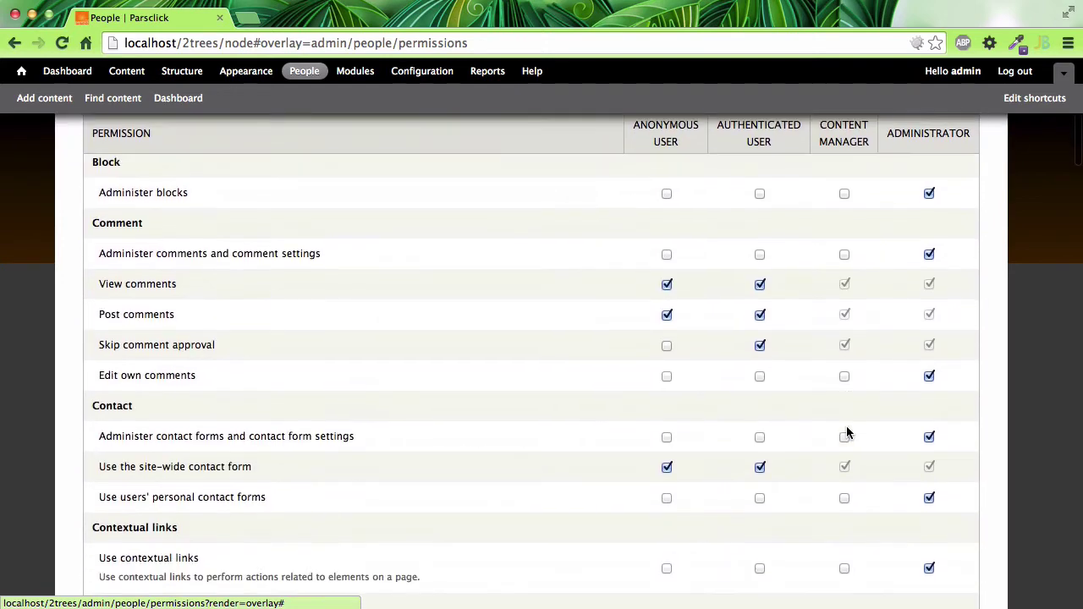
{"action": "scroll", "coordinate": [849, 434], "scroll_direction": "up", "scroll_amount": 1}
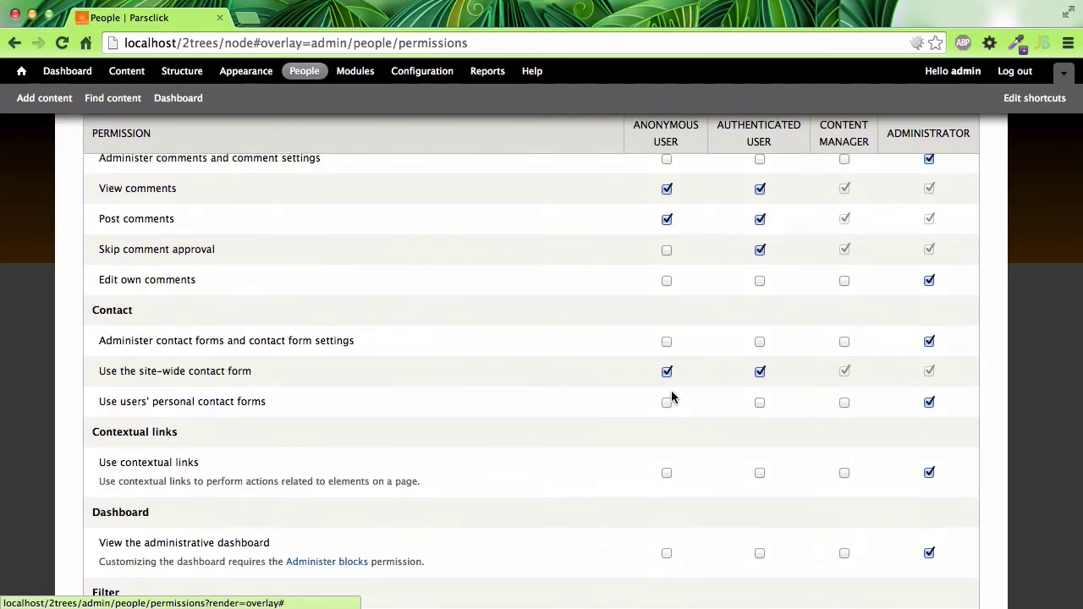
{"action": "scroll", "coordinate": [836, 378], "scroll_direction": "down", "scroll_amount": 5}
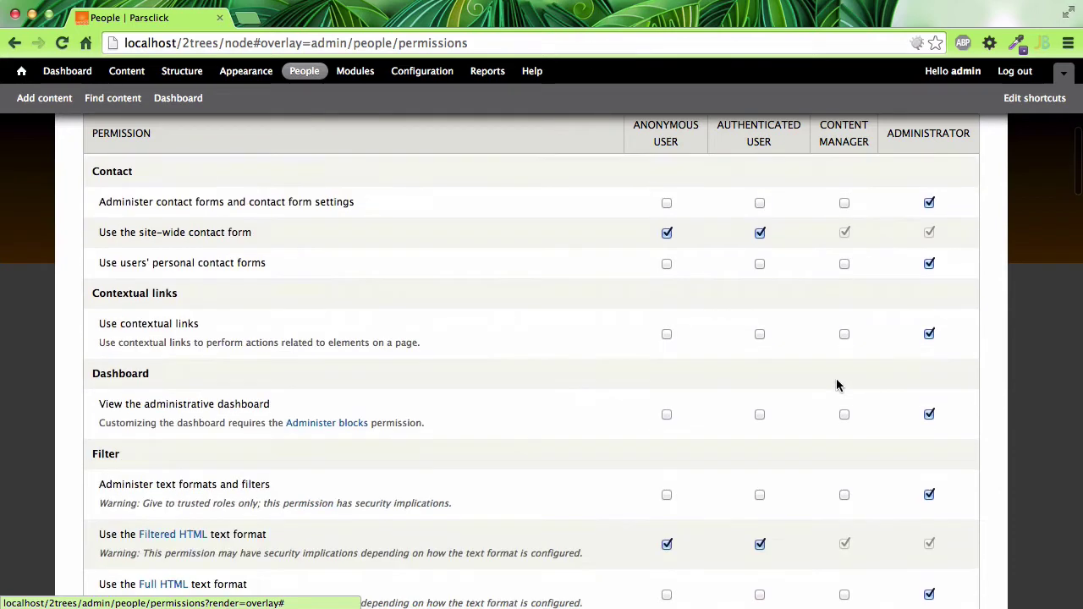
{"action": "scroll", "coordinate": [837, 384], "scroll_direction": "down", "scroll_amount": 6}
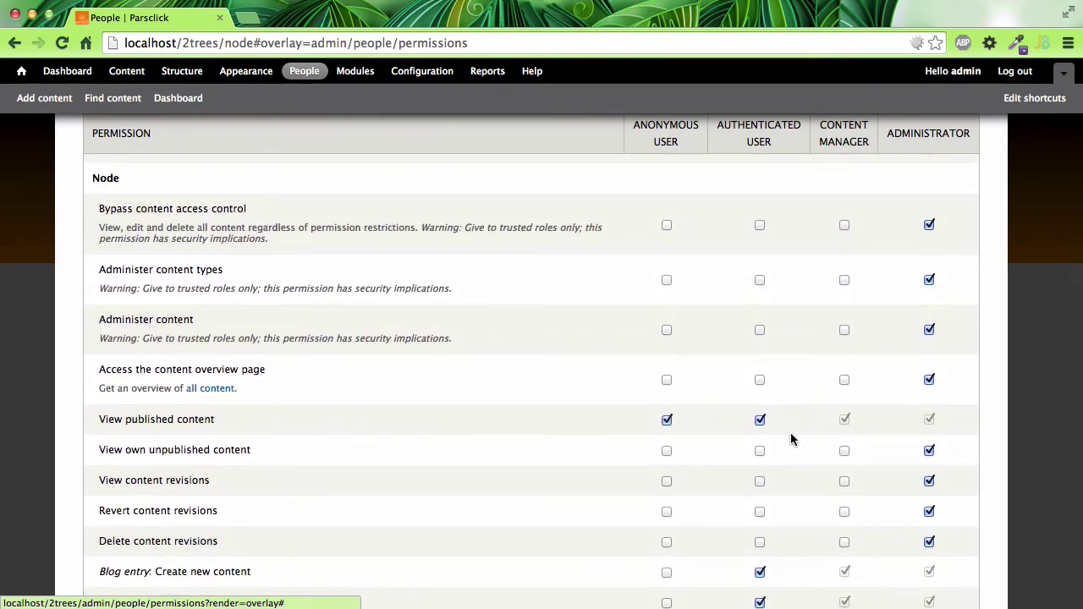
- Compare the content manager's permissions with the other roles from the Node section down past Poll, and return to the user list
{"action": "scroll", "coordinate": [838, 435], "scroll_direction": "down", "scroll_amount": 8}
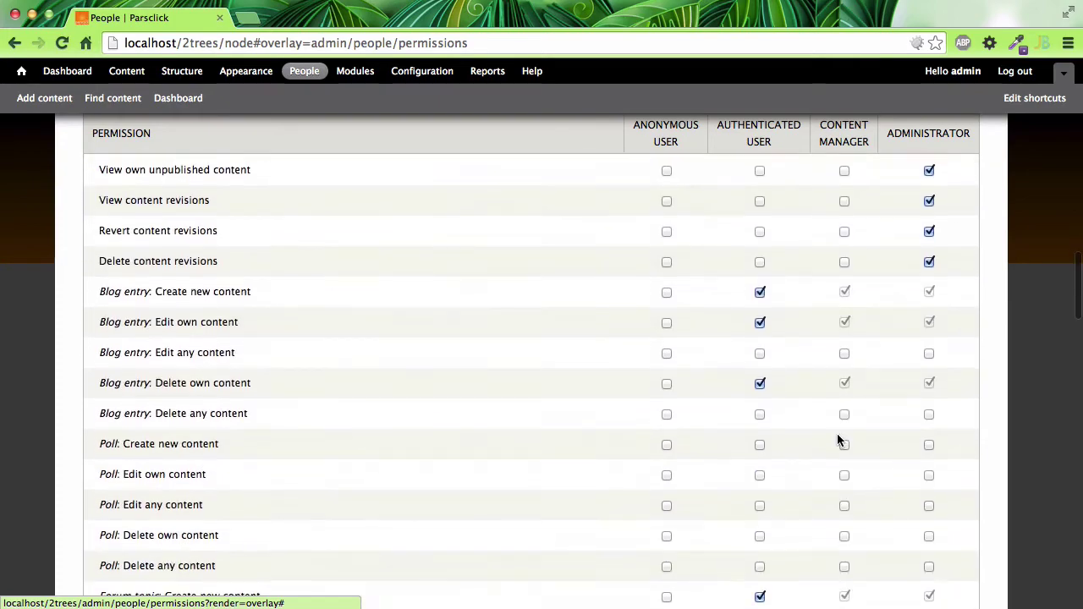
{"action": "scroll", "coordinate": [836, 439], "scroll_direction": "down", "scroll_amount": 10}
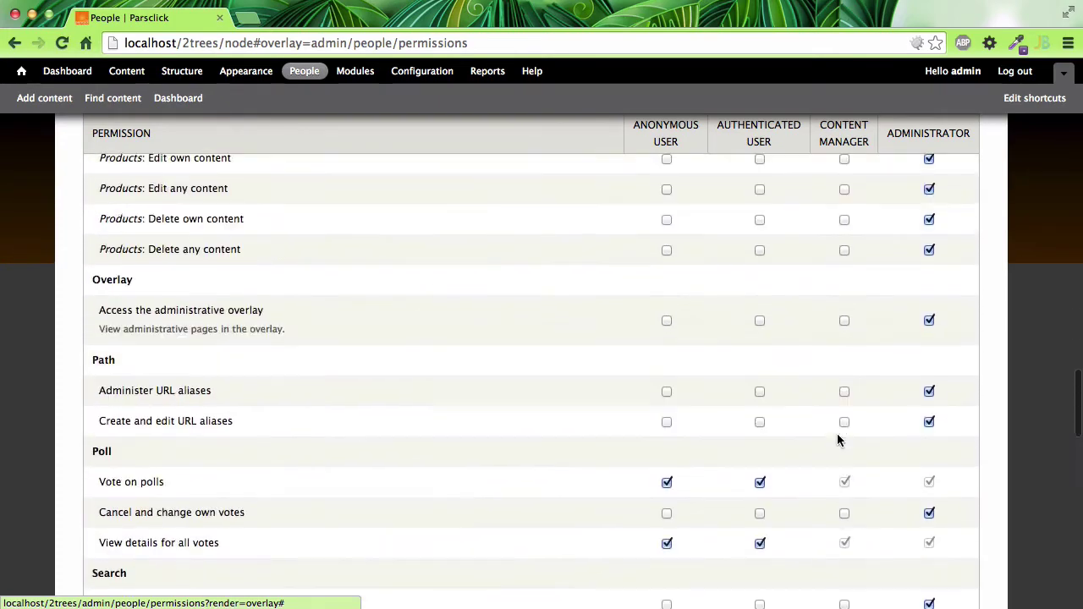
{"action": "scroll", "coordinate": [837, 439], "scroll_direction": "down", "scroll_amount": 10}
{"action": "scroll", "coordinate": [837, 439], "scroll_direction": "up", "scroll_amount": 20}
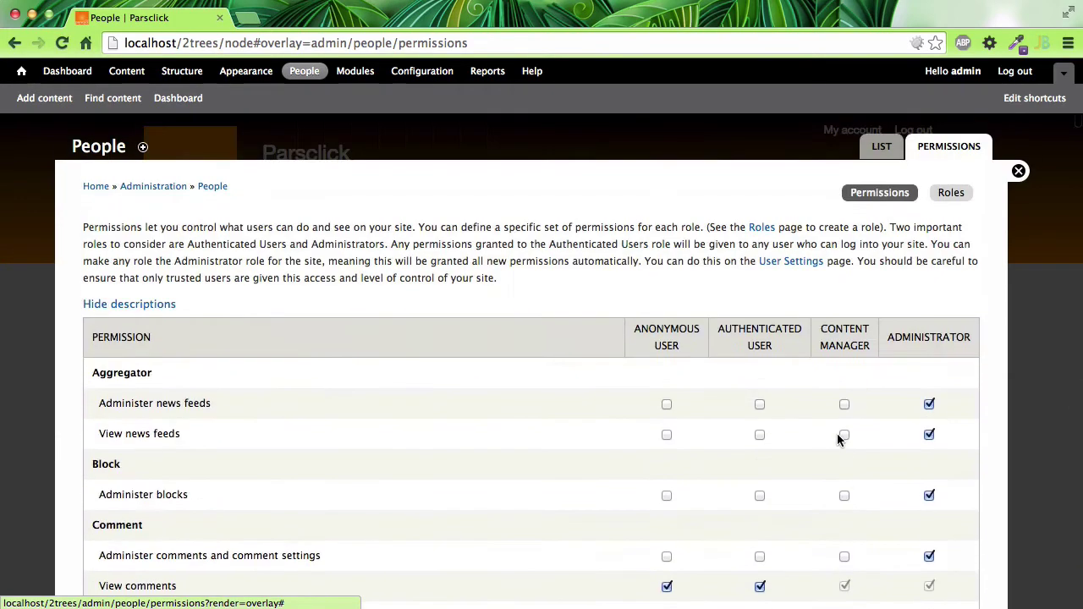
{"action": "left_click", "coordinate": [1019, 171]}
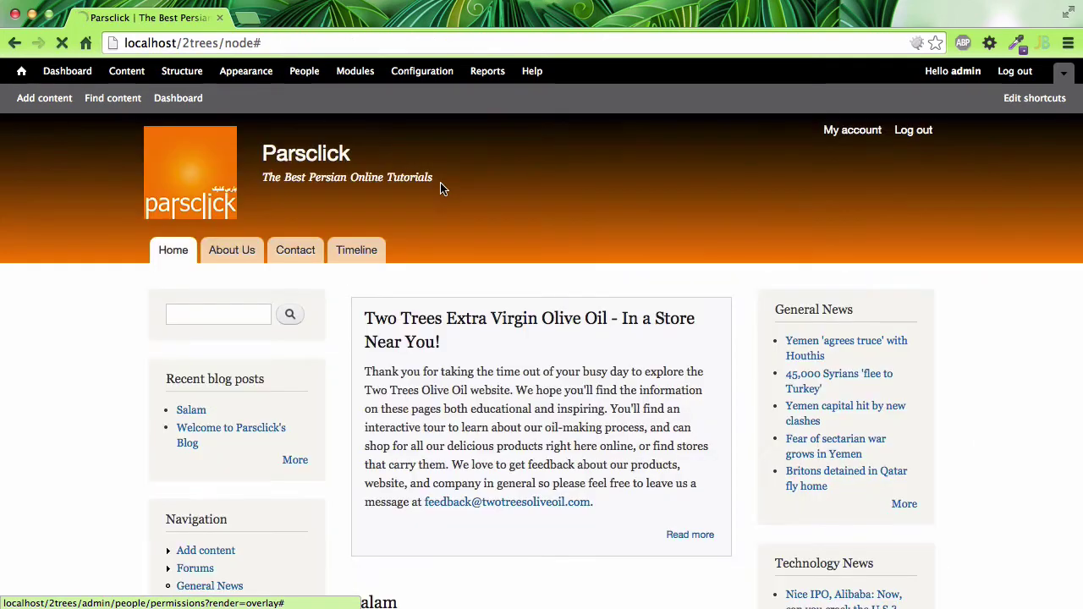
{"action": "left_click", "coordinate": [304, 74]}
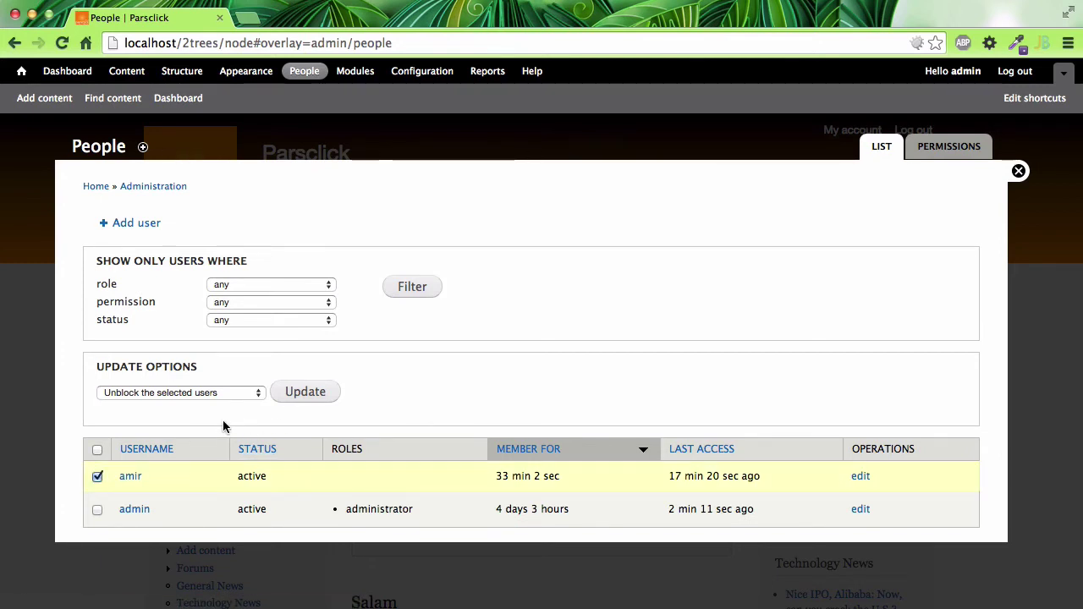
{"action": "left_click", "coordinate": [247, 395]}
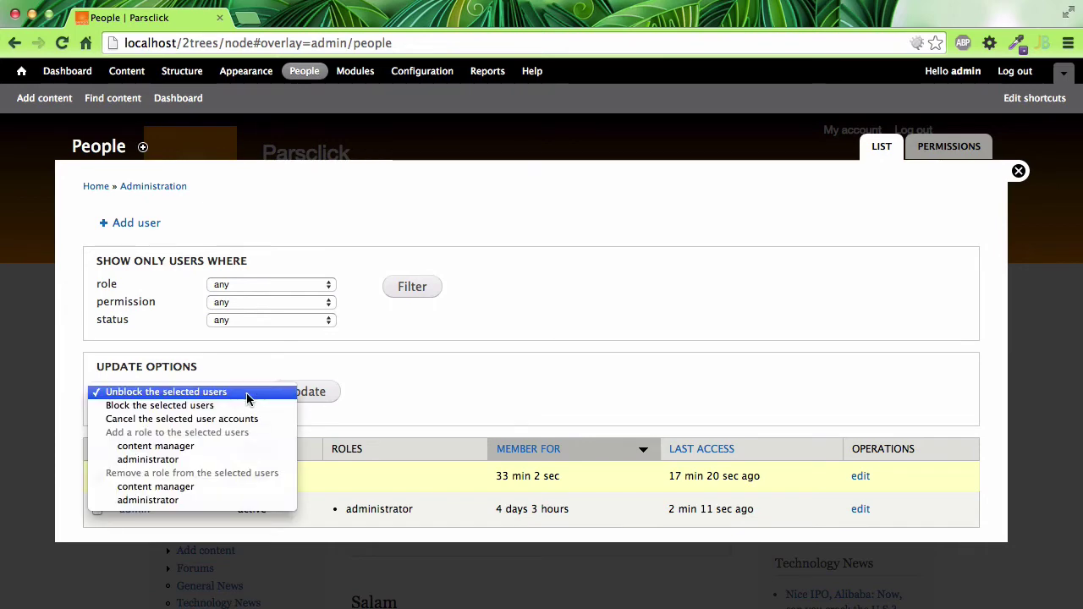
{"action": "key", "text": "Escape"}
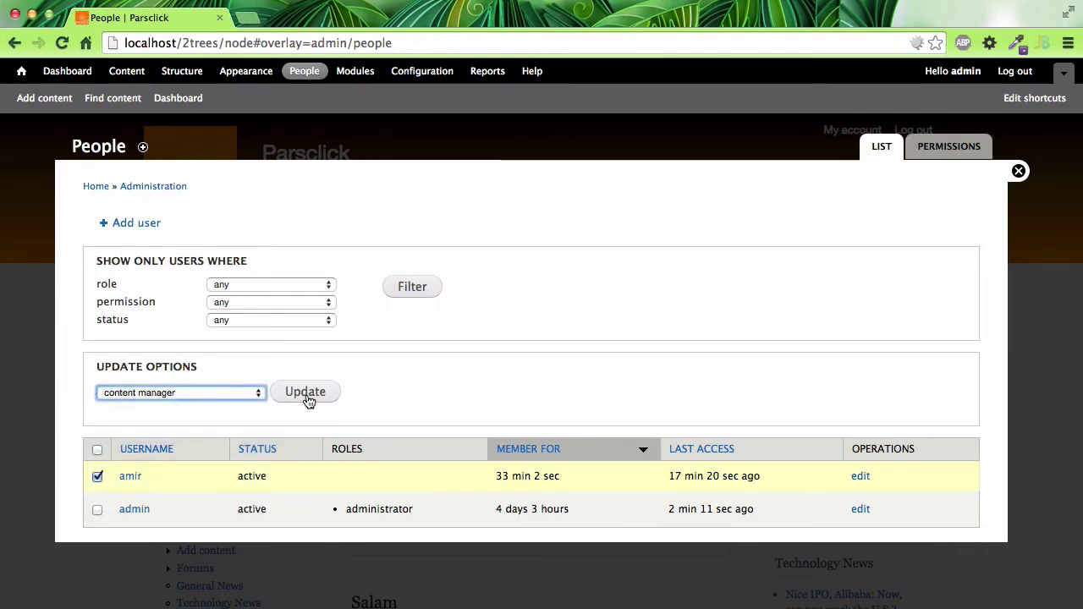
{"action": "left_click", "coordinate": [97, 477]}
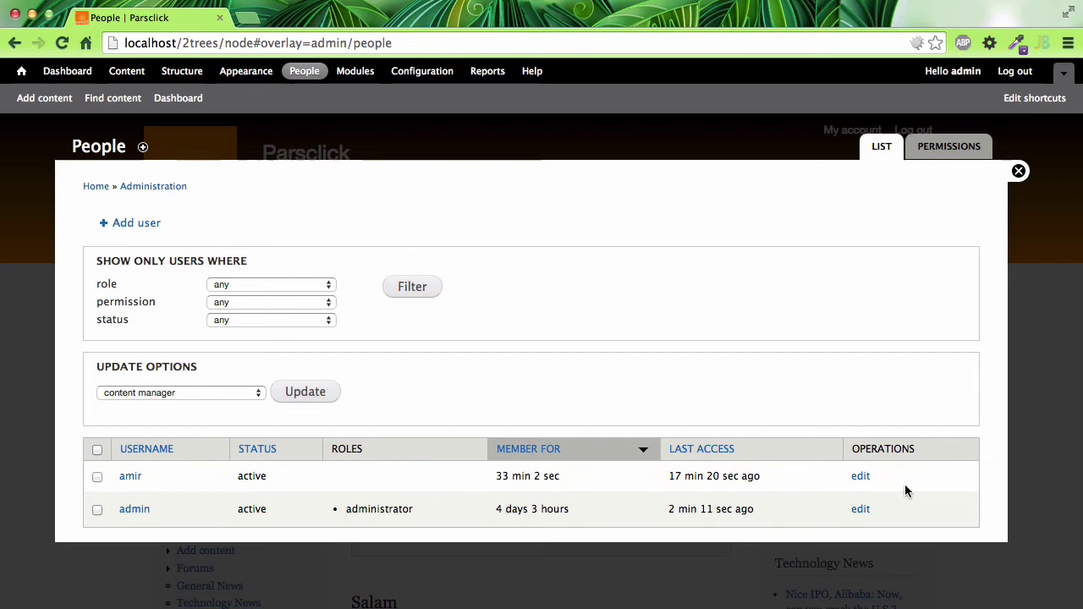
- Assign the content manager role to the non-administrator user's account, save it, and check the role in the user list
{"action": "left_click", "coordinate": [860, 477]}
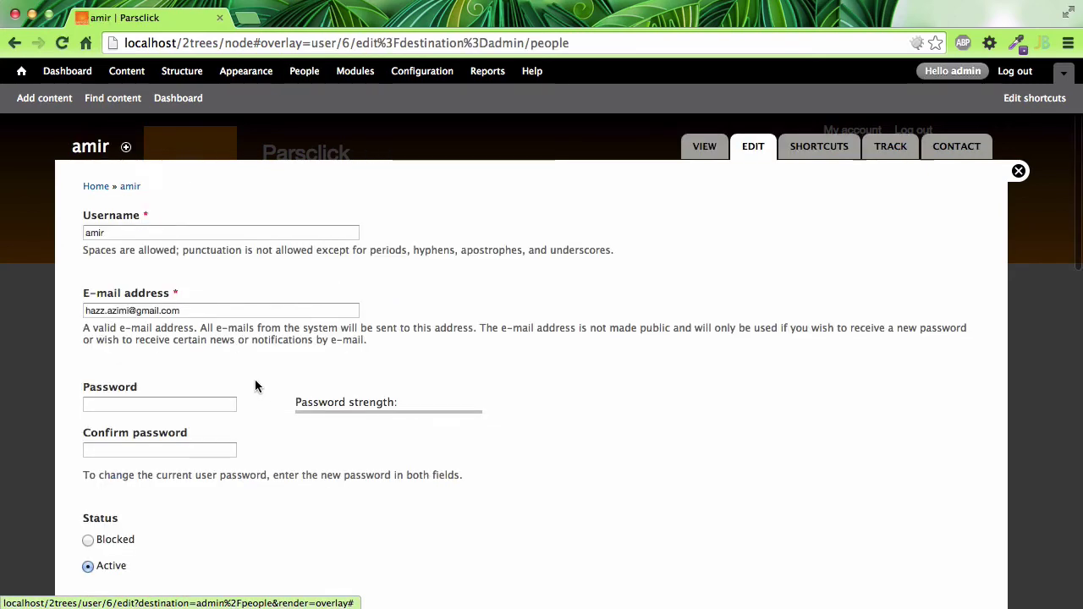
{"action": "scroll", "coordinate": [257, 385], "scroll_direction": "down", "scroll_amount": 5}
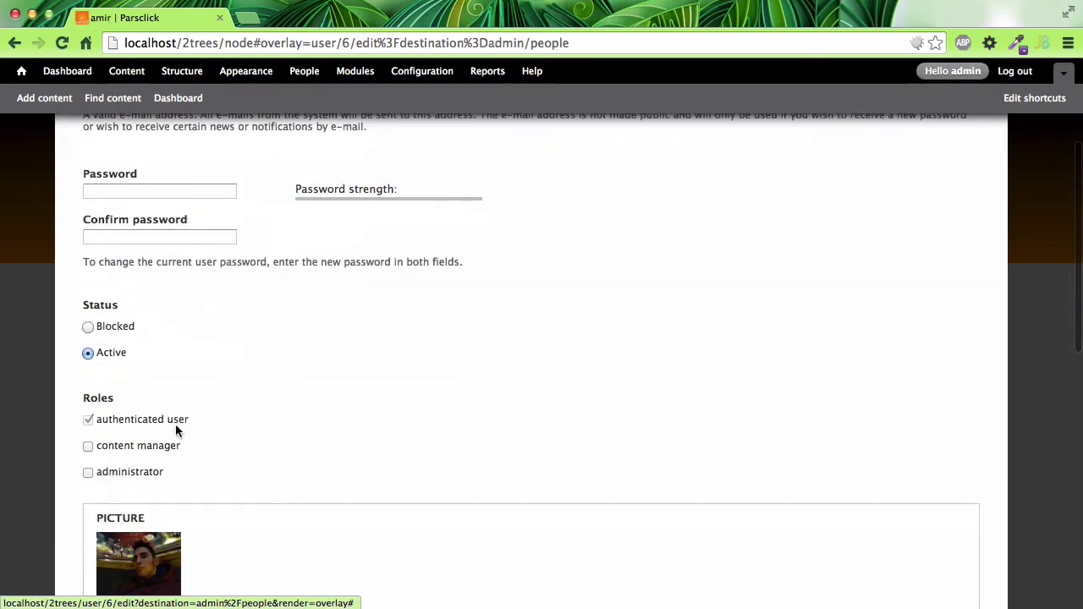
{"action": "left_click", "coordinate": [88, 447]}
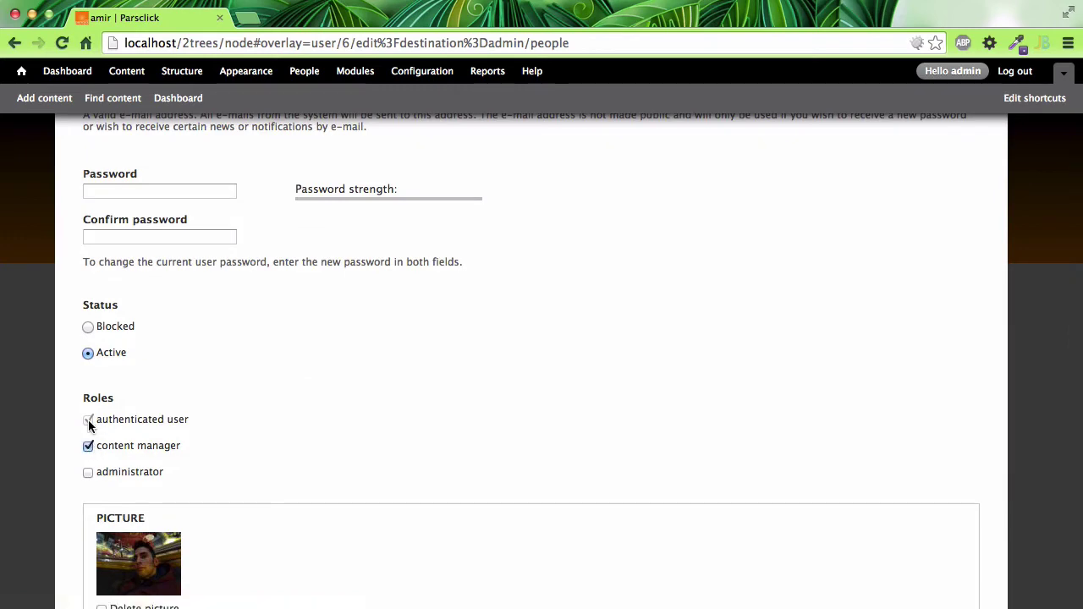
{"action": "scroll", "coordinate": [251, 443], "scroll_direction": "down", "scroll_amount": 10}
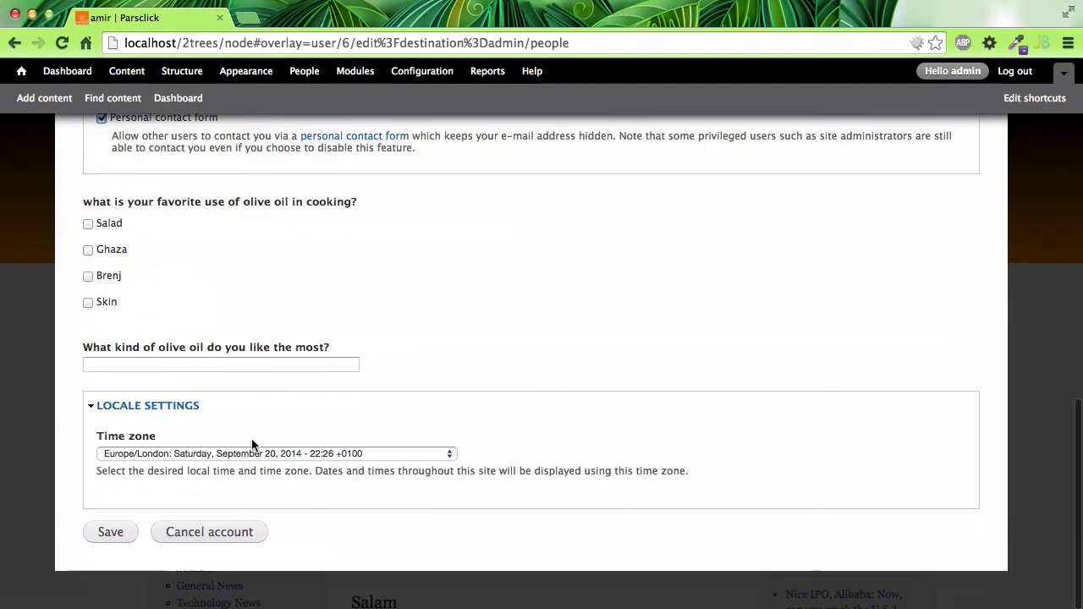
{"action": "left_click", "coordinate": [127, 536]}
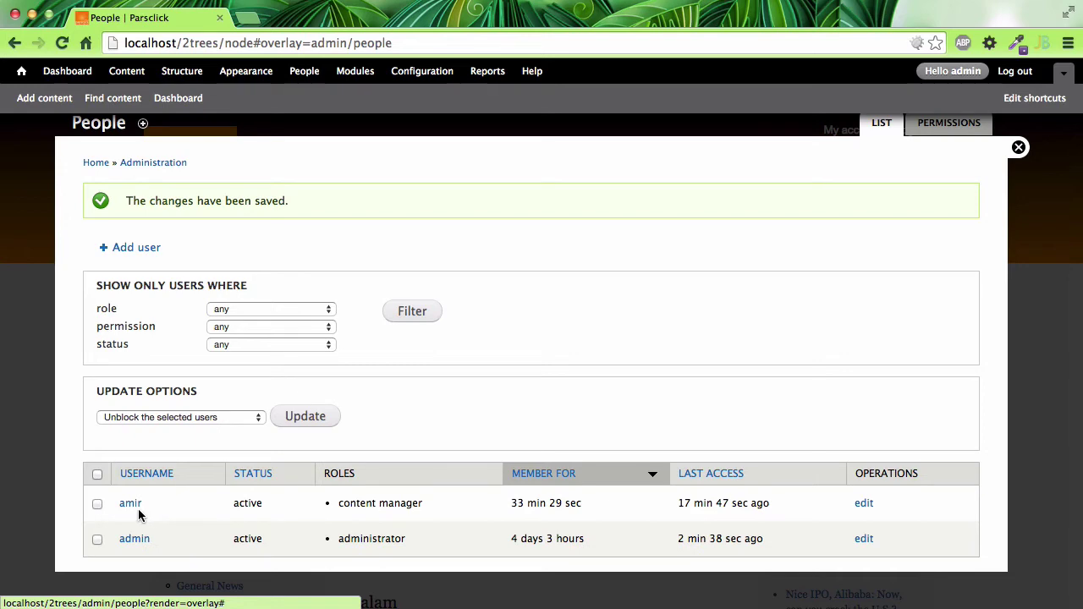
{"action": "left_click_drag", "start_coordinate": [336, 505], "coordinate": [423, 503]}
{"action": "scroll", "coordinate": [508, 460], "scroll_direction": "up", "scroll_amount": 1}
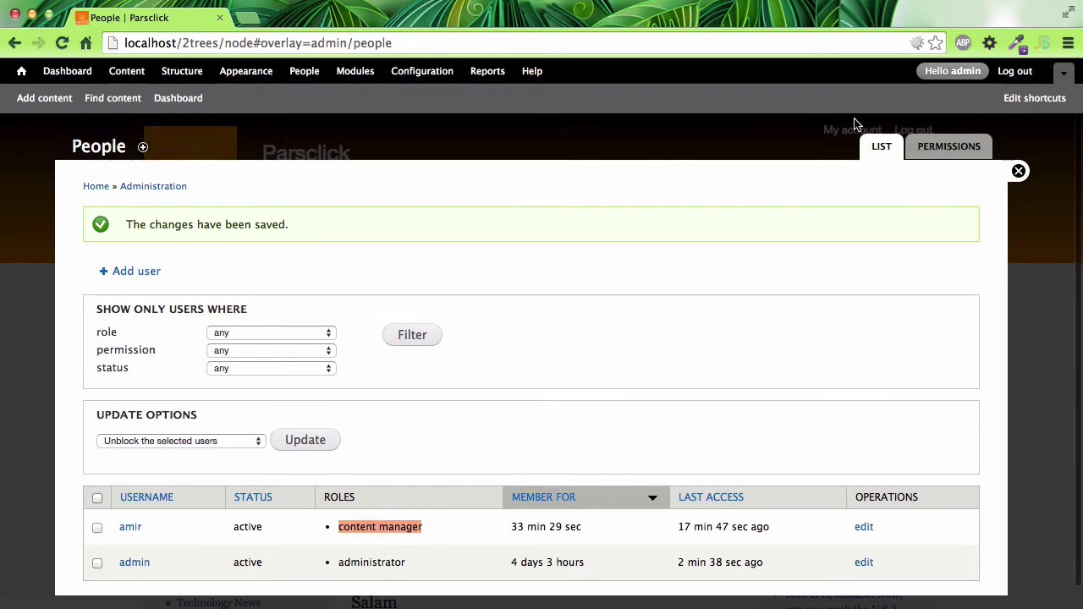
- Open the all-roles permissions table and grant the content manager role the Administer news feeds permission
{"action": "left_click", "coordinate": [946, 146]}
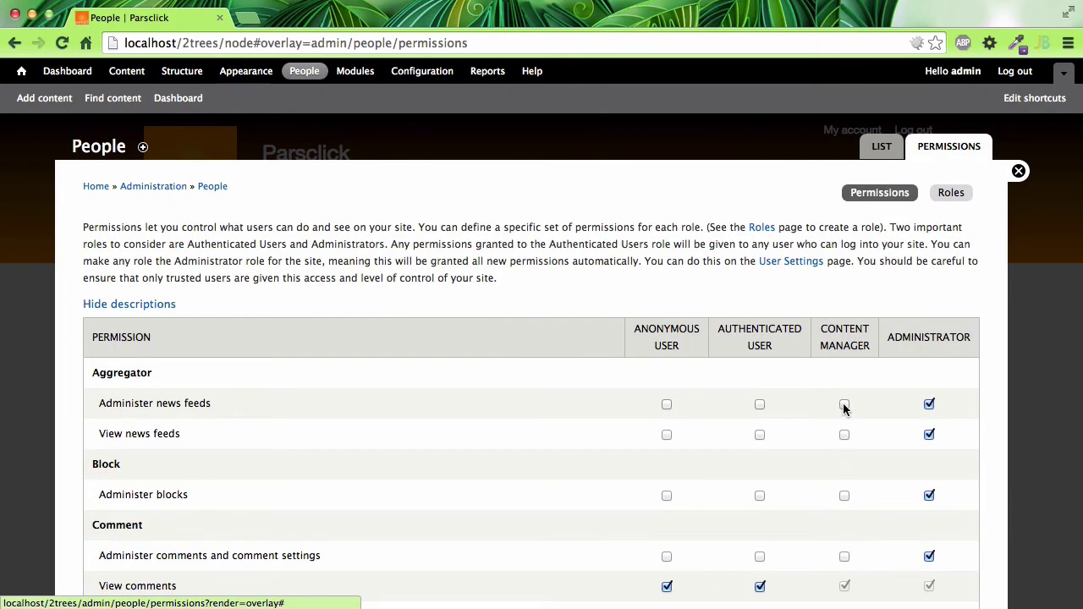
{"action": "scroll", "coordinate": [844, 409], "scroll_direction": "down", "scroll_amount": 1}
{"action": "left_click", "coordinate": [844, 375]}
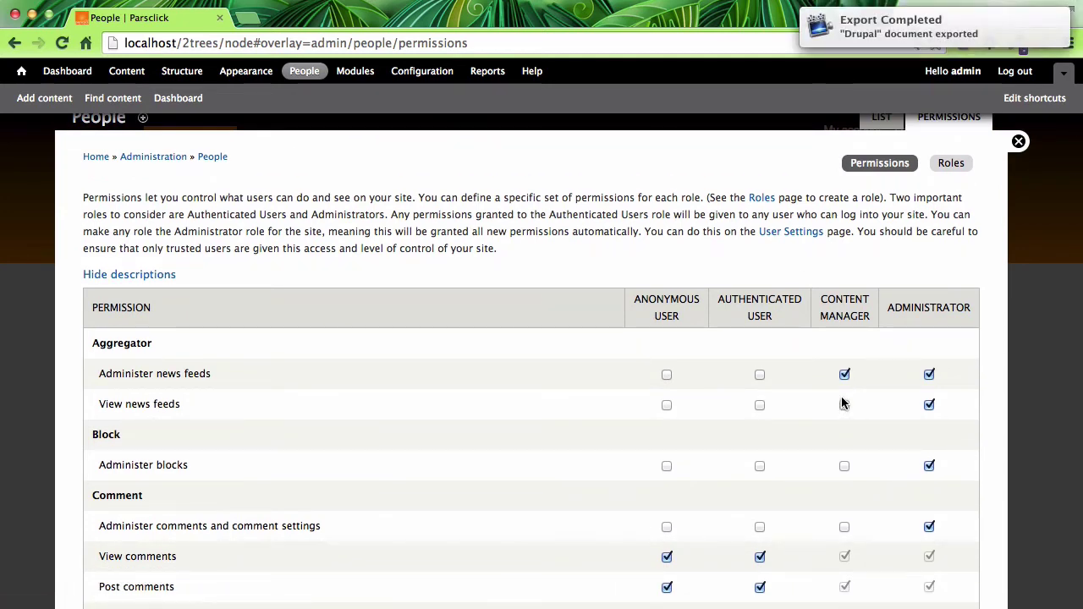
- Grant the content manager role Administer comments and comment settings and Edit own comments, and save the permissions
{"action": "scroll", "coordinate": [830, 495], "scroll_direction": "down", "scroll_amount": 2}
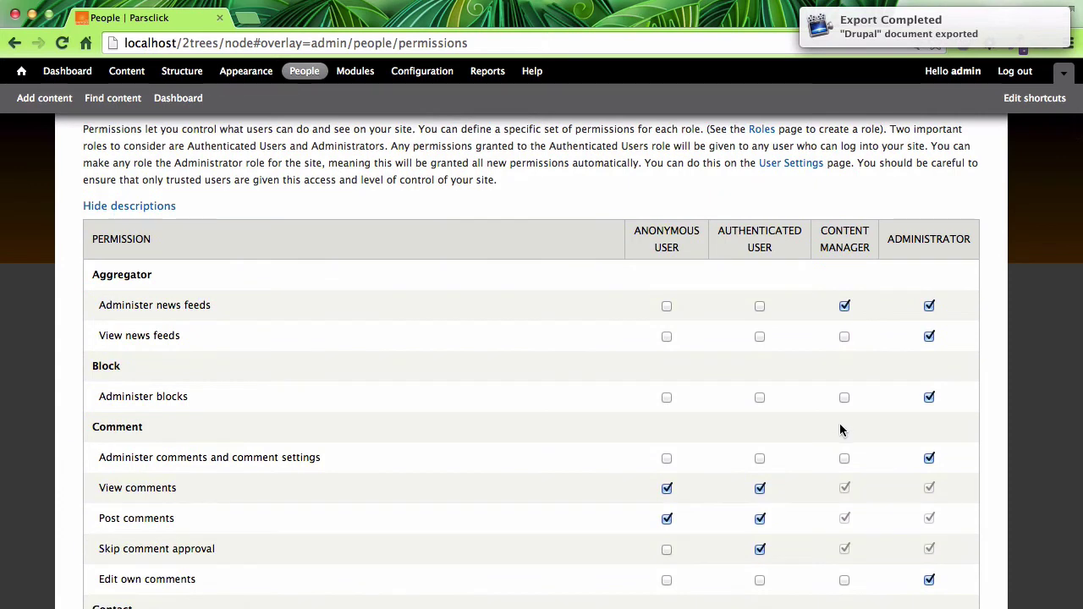
{"action": "scroll", "coordinate": [842, 426], "scroll_direction": "down", "scroll_amount": 3}
{"action": "scroll", "coordinate": [842, 425], "scroll_direction": "down", "scroll_amount": 1}
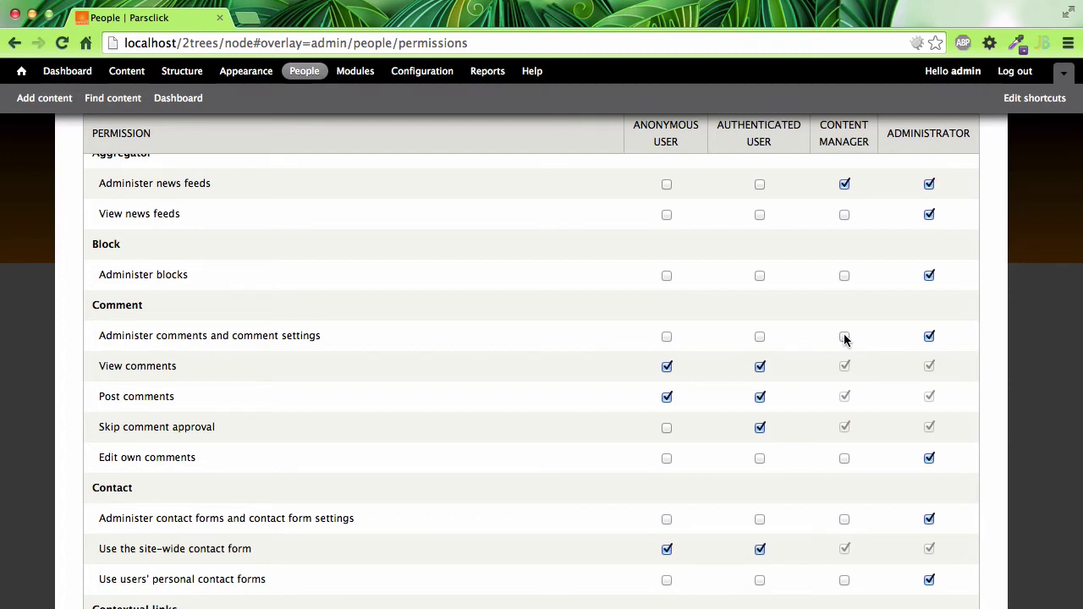
{"action": "left_click", "coordinate": [845, 459]}
{"action": "scroll", "coordinate": [845, 461], "scroll_direction": "down", "scroll_amount": 5}
{"action": "scroll", "coordinate": [843, 372], "scroll_direction": "down", "scroll_amount": 4}
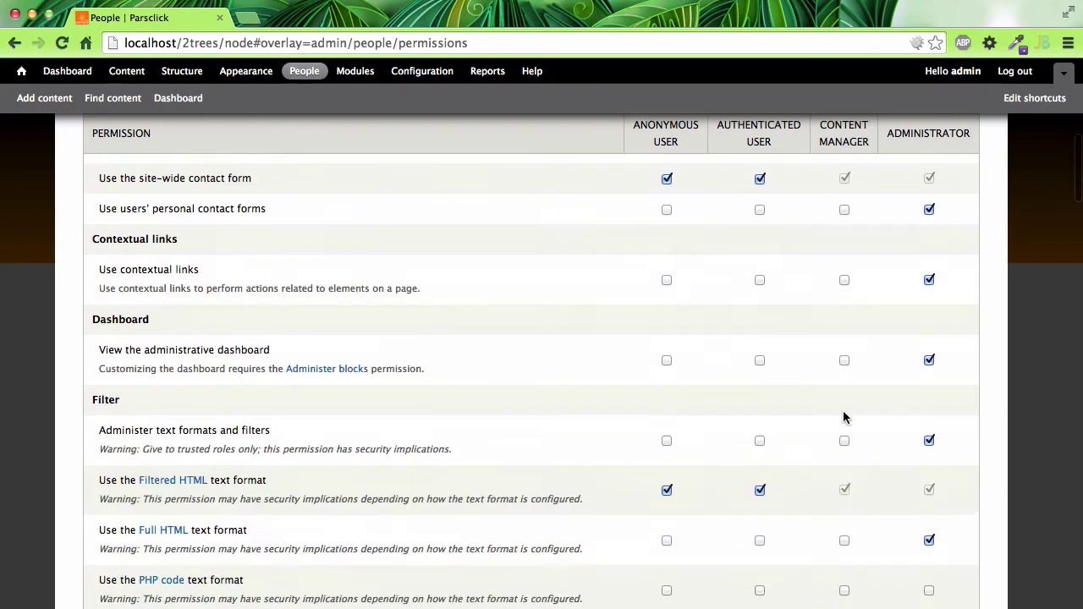
{"action": "scroll", "coordinate": [843, 412], "scroll_direction": "down", "scroll_amount": 15}
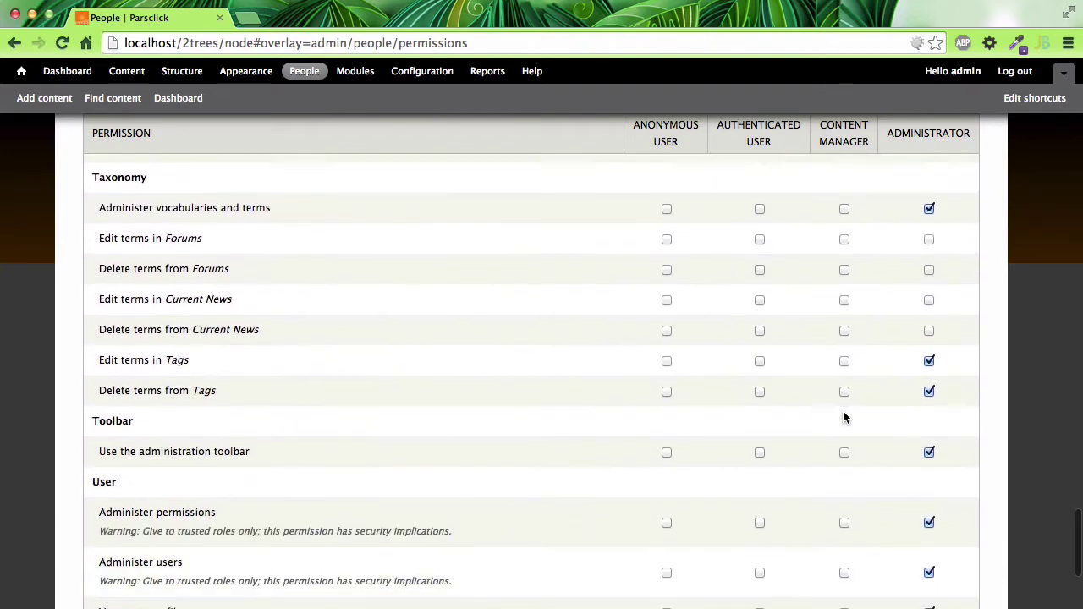
{"action": "scroll", "coordinate": [844, 417], "scroll_direction": "down", "scroll_amount": 6}
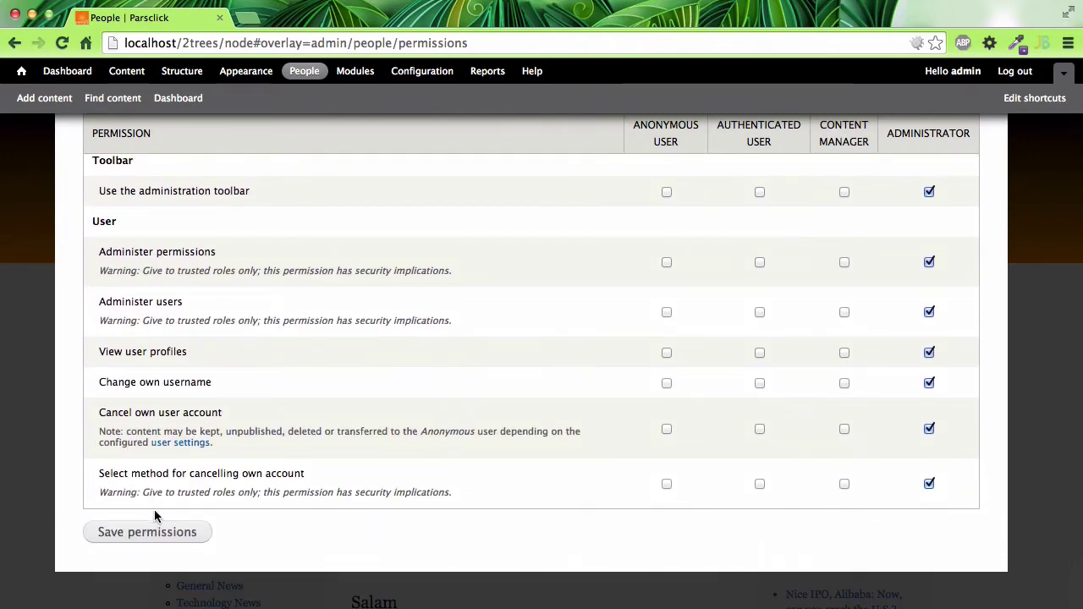
{"action": "left_click", "coordinate": [137, 534]}
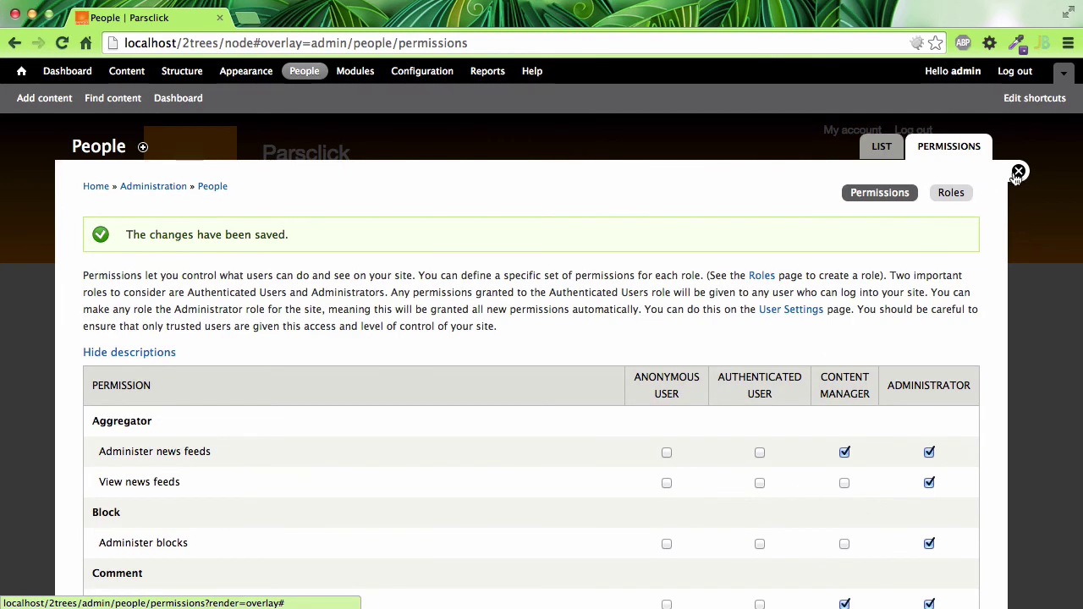
- Close the permissions overlay, look over the site's home page and reload it
{"action": "left_click", "coordinate": [1018, 173]}
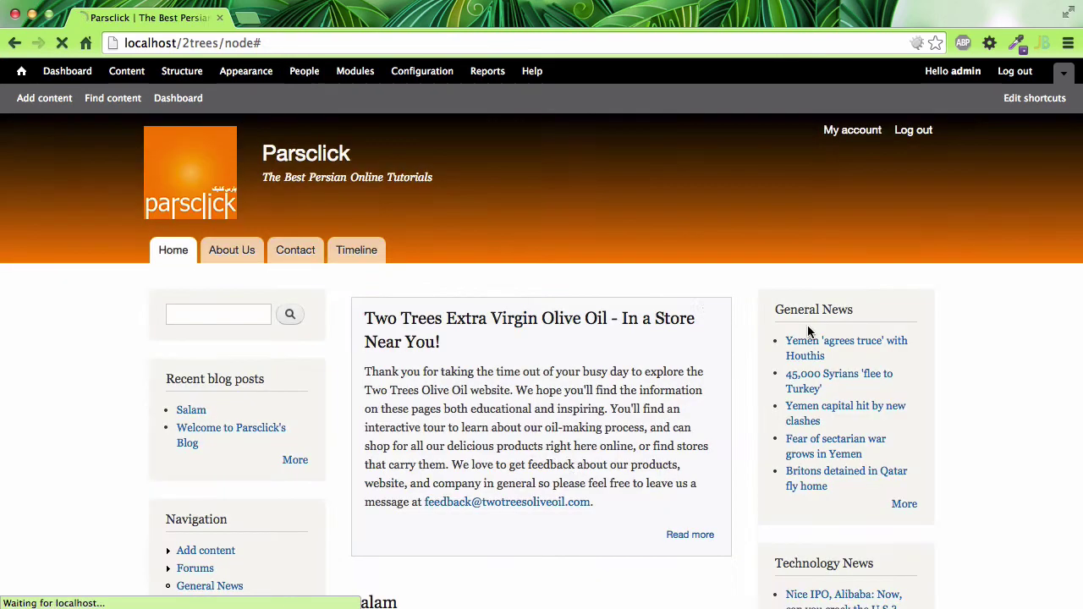
{"action": "scroll", "coordinate": [308, 502], "scroll_direction": "down", "scroll_amount": 2}
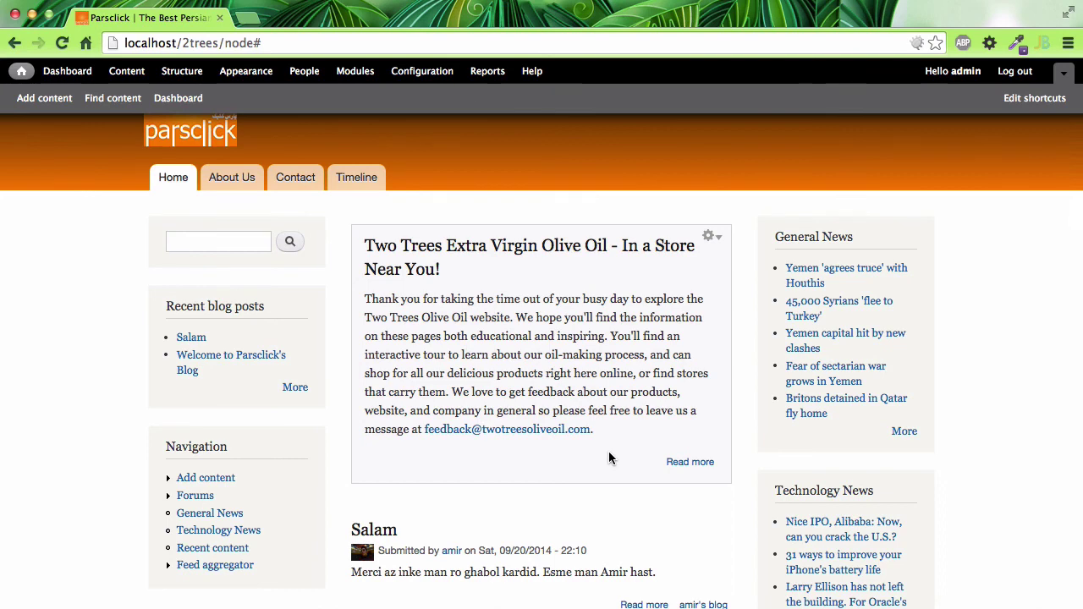
{"action": "key", "text": "super+r"}
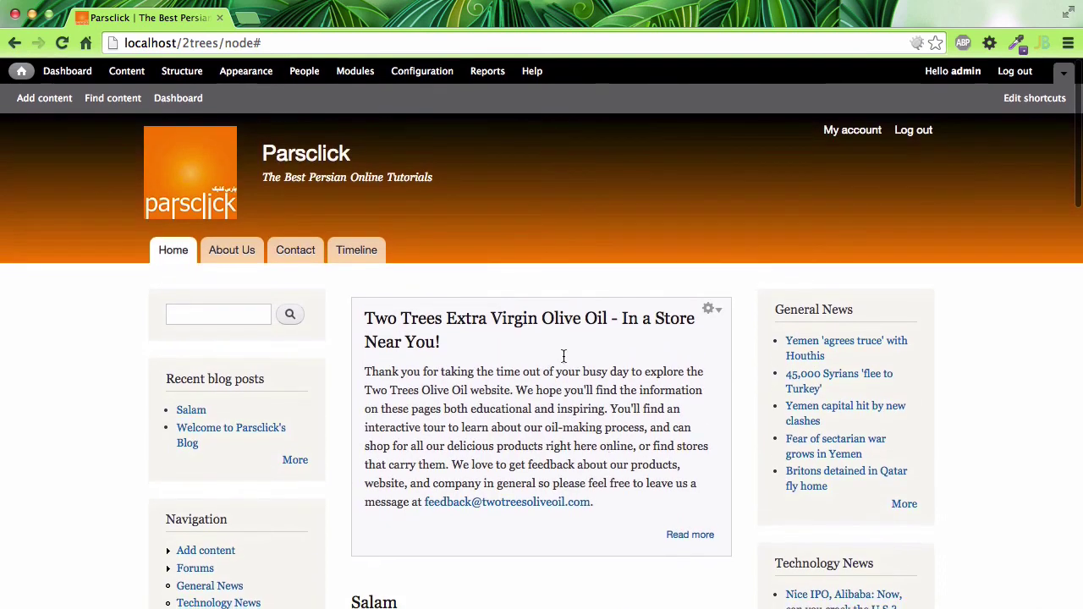